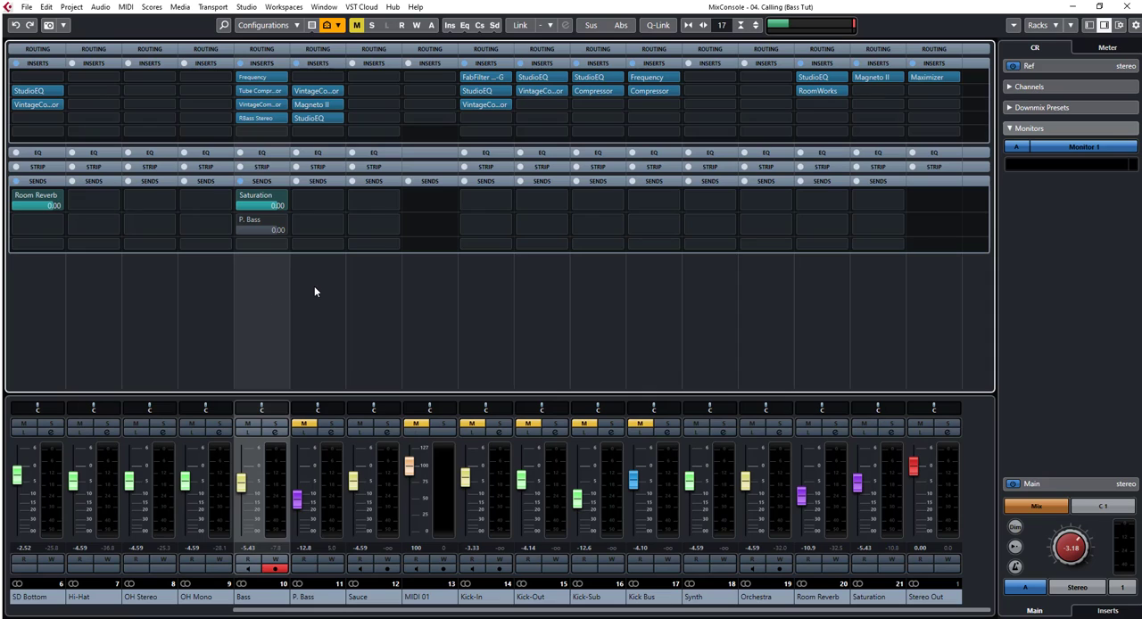
Step: On the Bass channel, deactivate the Saturation send and activate the P. Bass send
{"action": "left_click", "coordinate": [319, 295]}
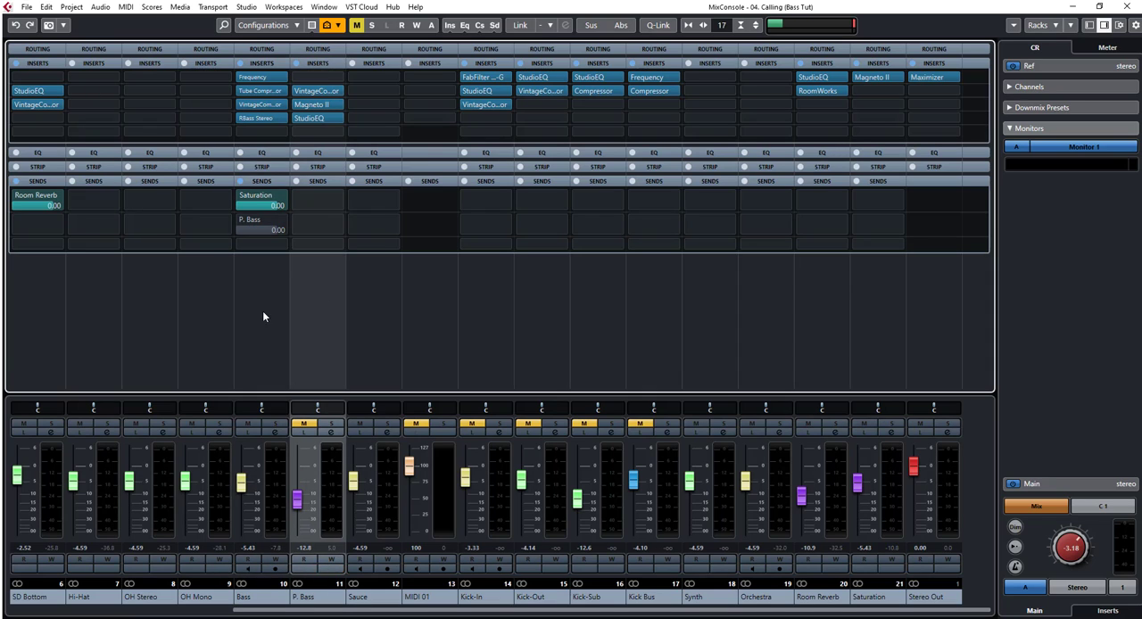
{"action": "left_click", "coordinate": [240, 196]}
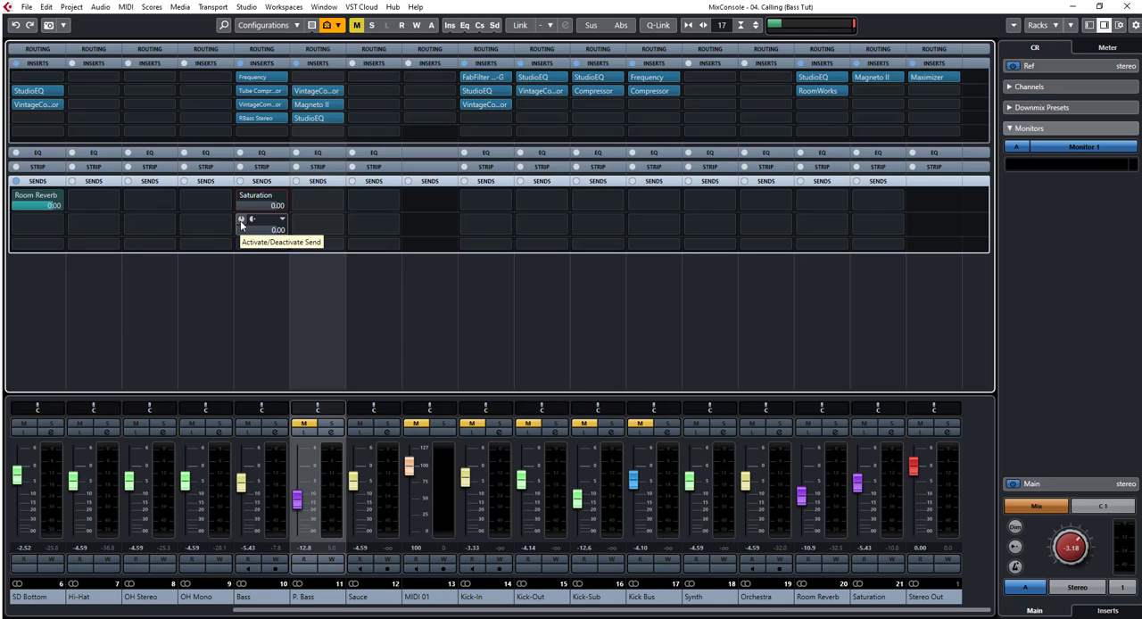
{"action": "left_click", "coordinate": [241, 220]}
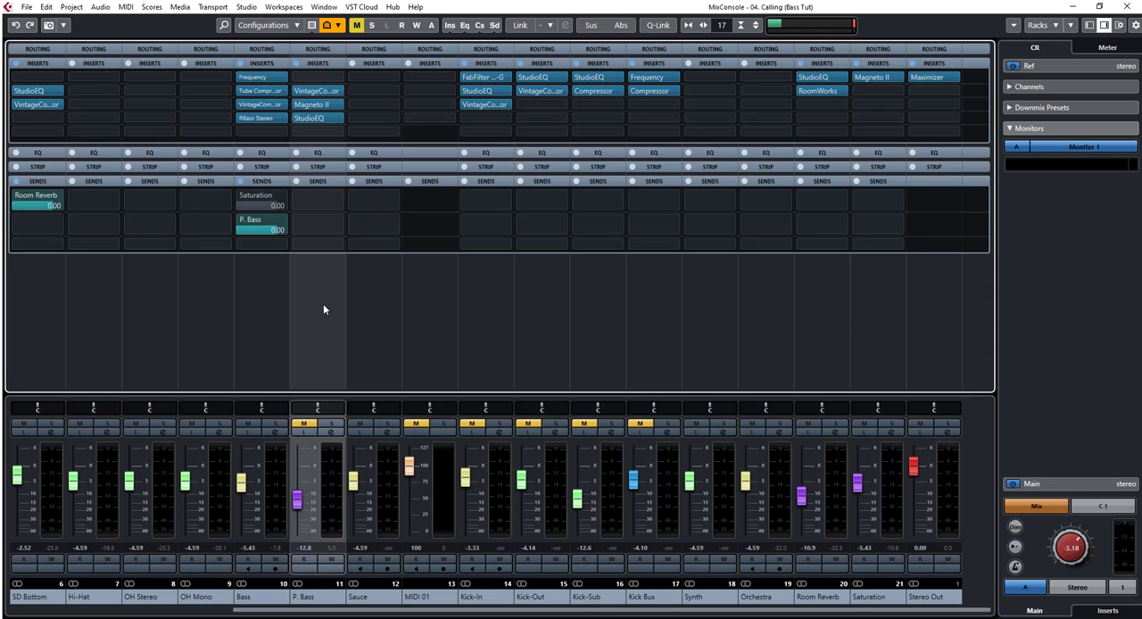
Step: Review the settings of the VintageCompressor, Magneto II and StudioEQ inserts on the P. Bass channel
{"action": "left_click", "coordinate": [309, 94]}
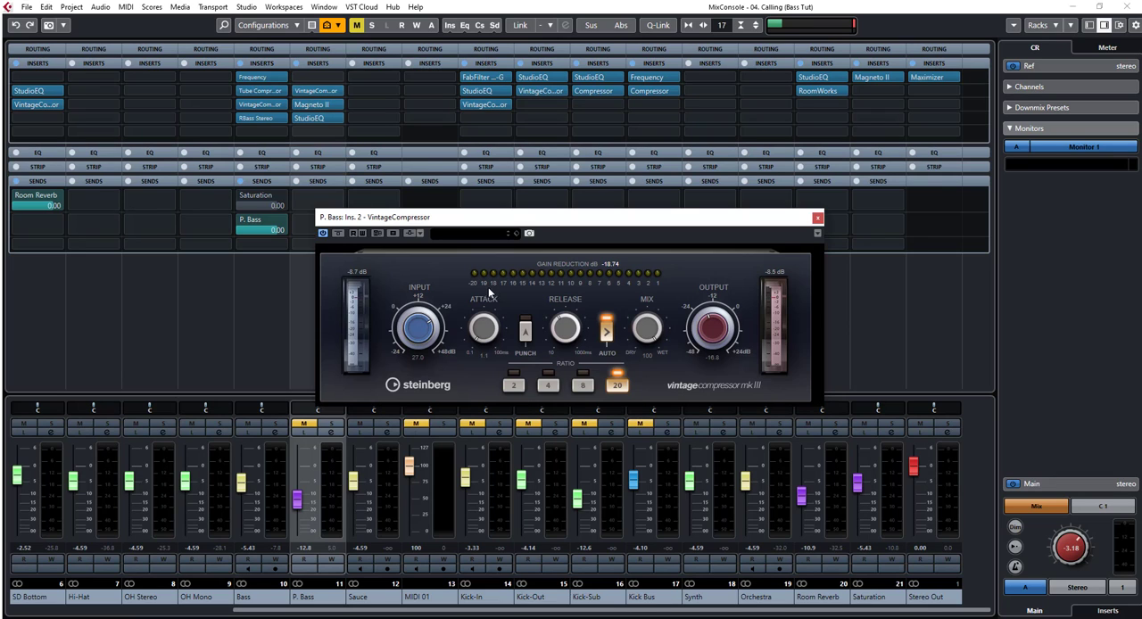
{"action": "left_click", "coordinate": [313, 108]}
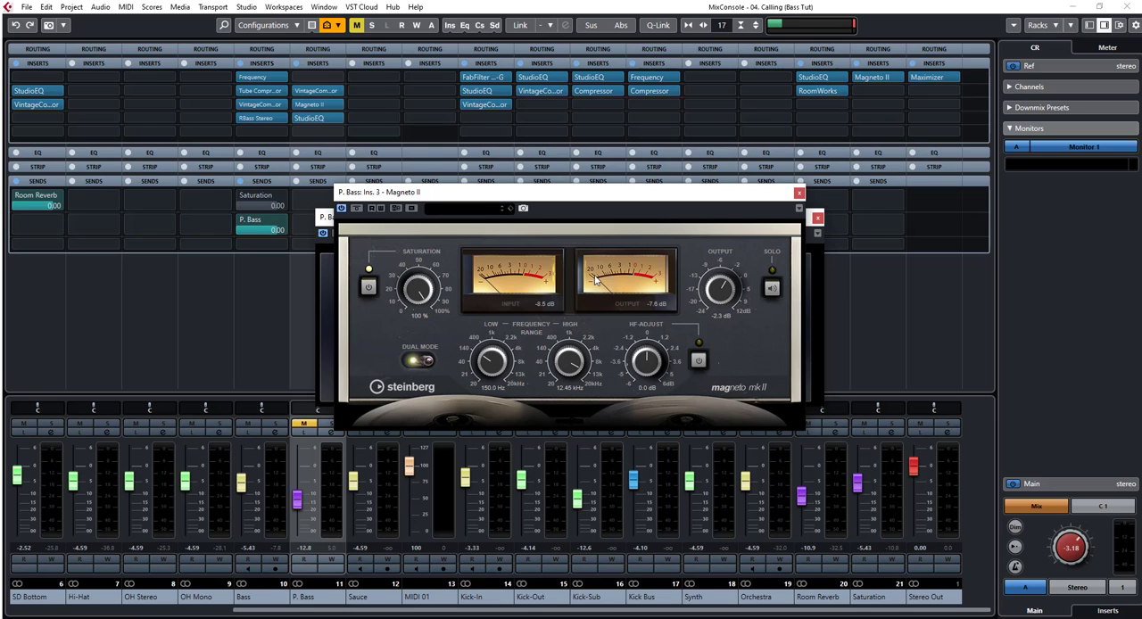
{"action": "left_click", "coordinate": [799, 192]}
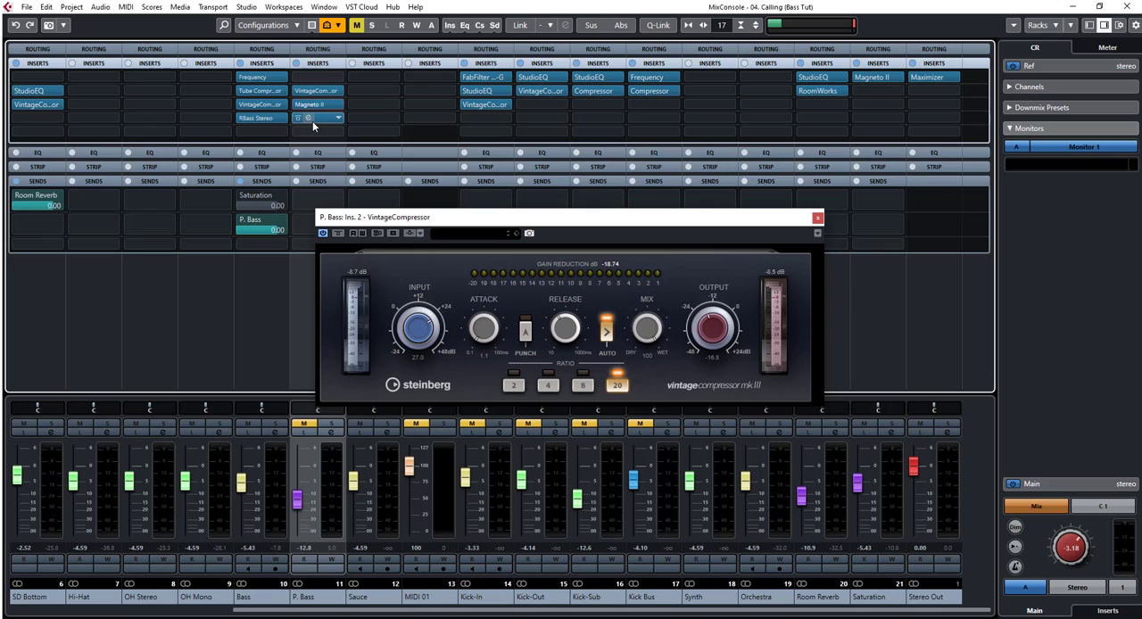
{"action": "left_click", "coordinate": [313, 120]}
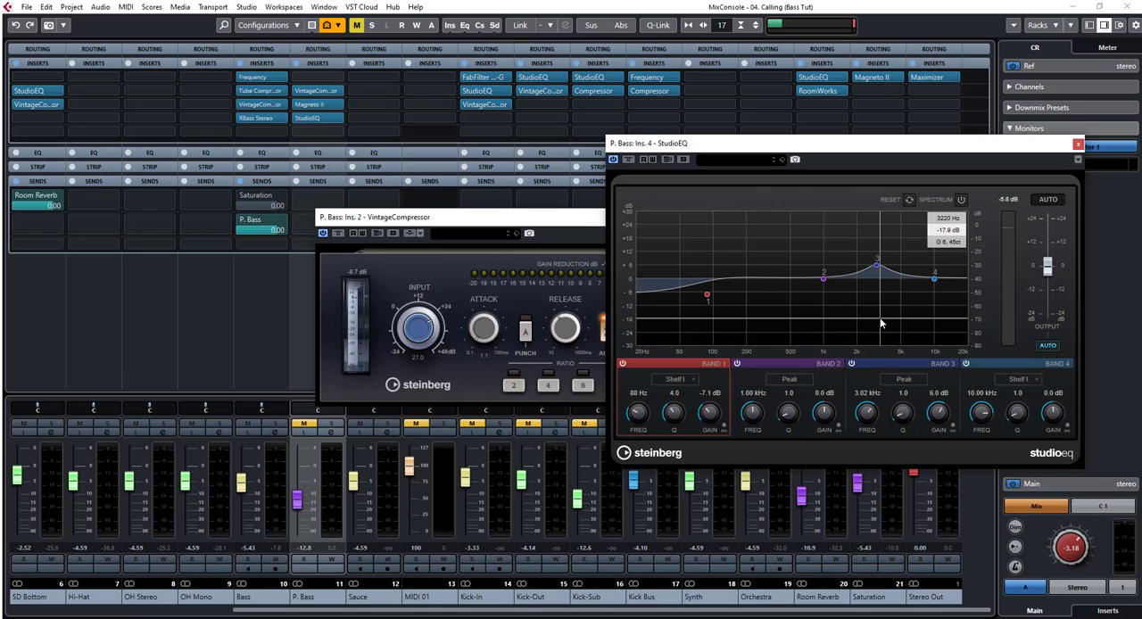
{"action": "left_click", "coordinate": [1078, 143]}
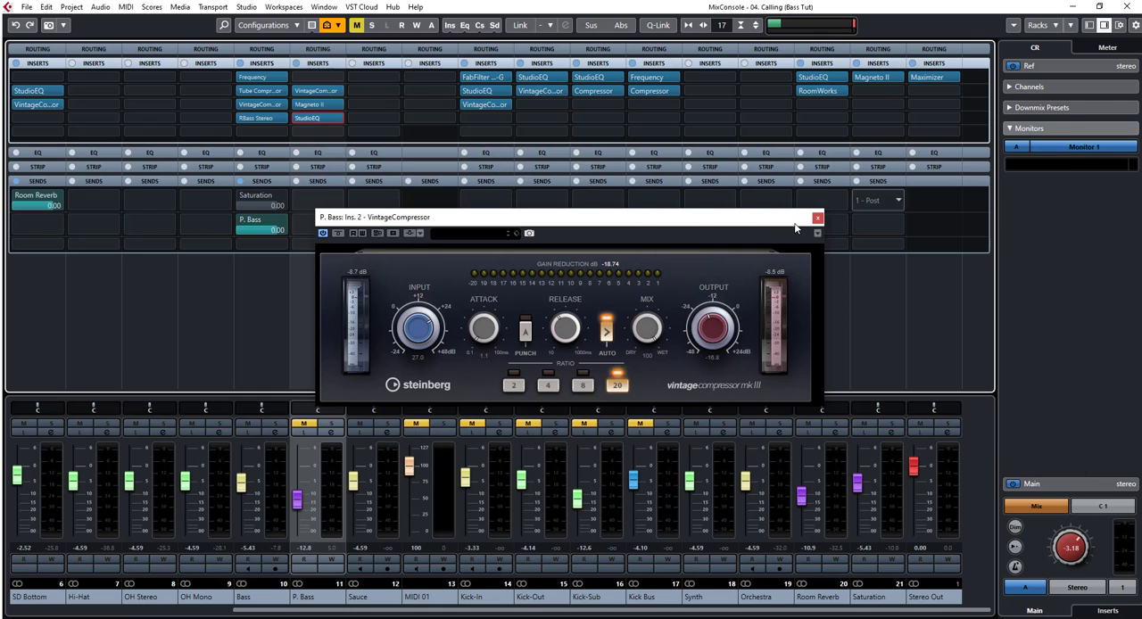
{"action": "left_click", "coordinate": [817, 219]}
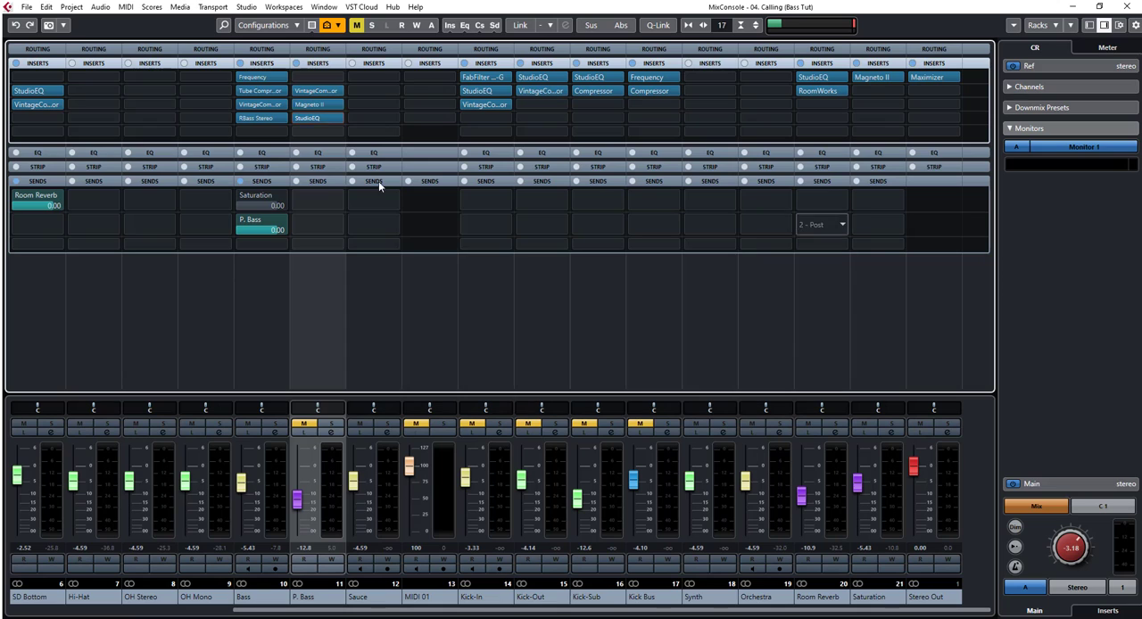
Step: Reopen the VintageCompressor on the P. Bass channel and play the mix briefly with that channel muted
{"action": "double_click", "coordinate": [308, 90]}
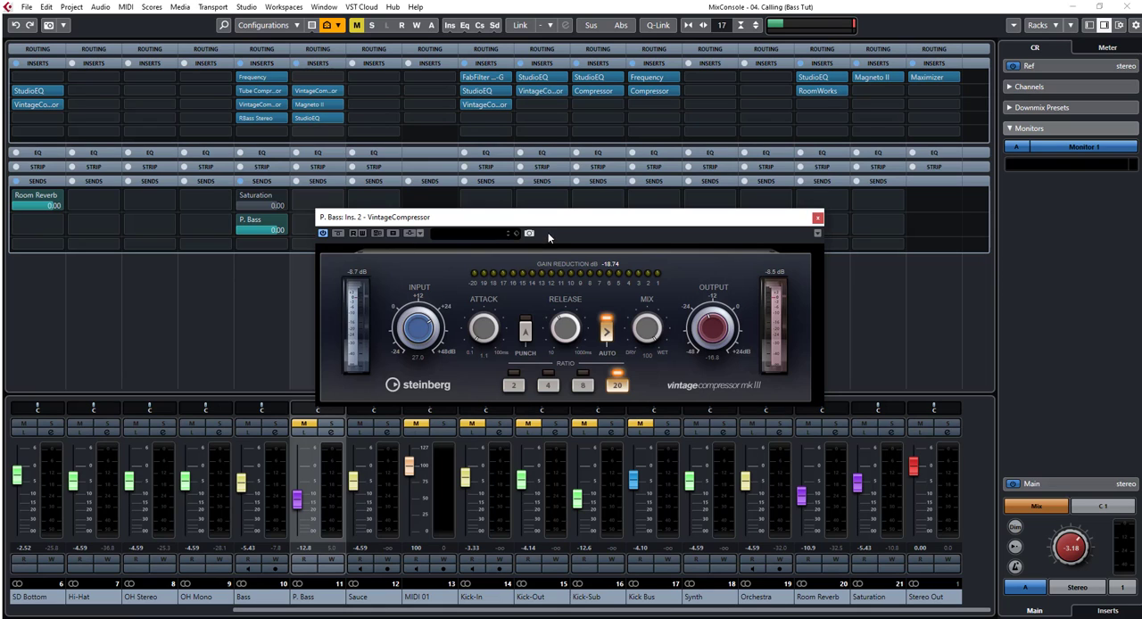
{"action": "left_click_drag", "start_coordinate": [536, 220], "coordinate": [532, 165]}
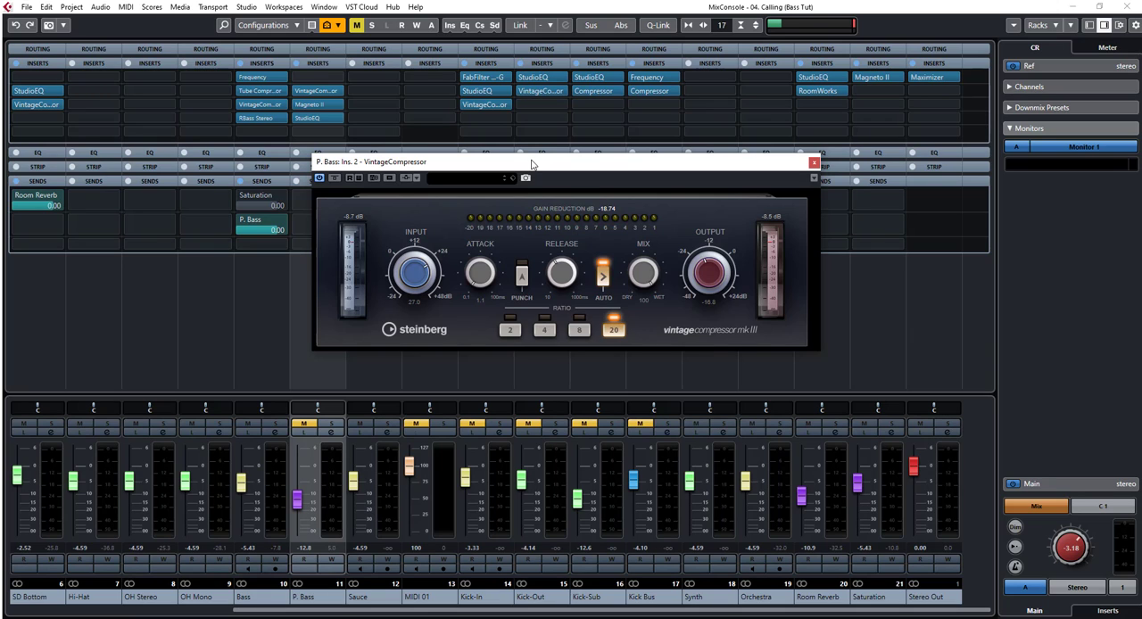
{"action": "key", "text": "space"}
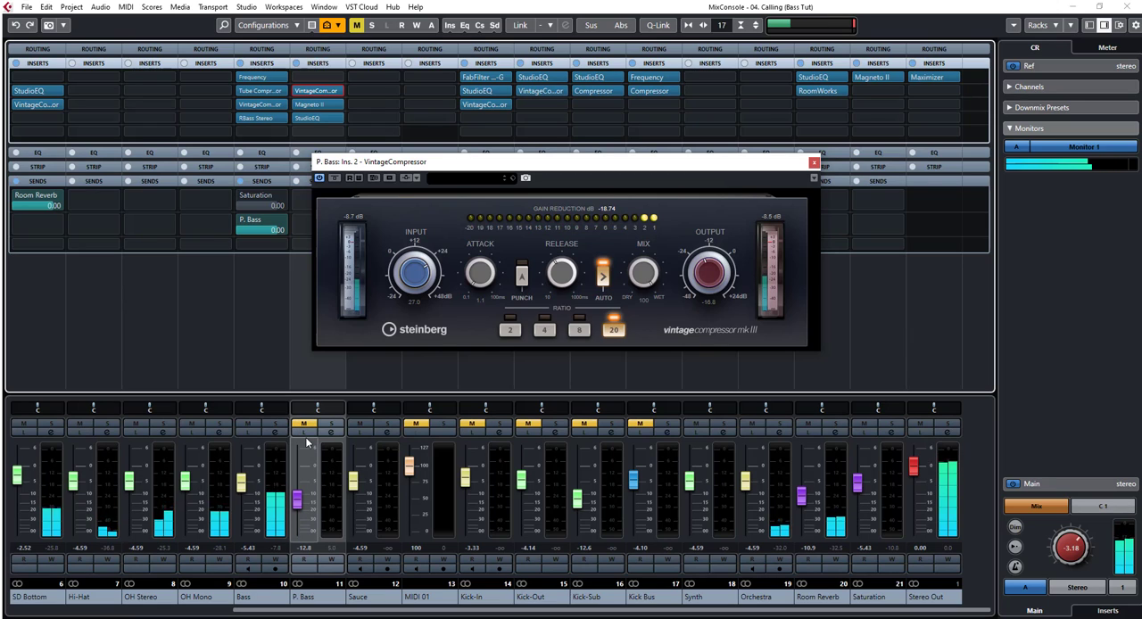
{"action": "key", "text": "space"}
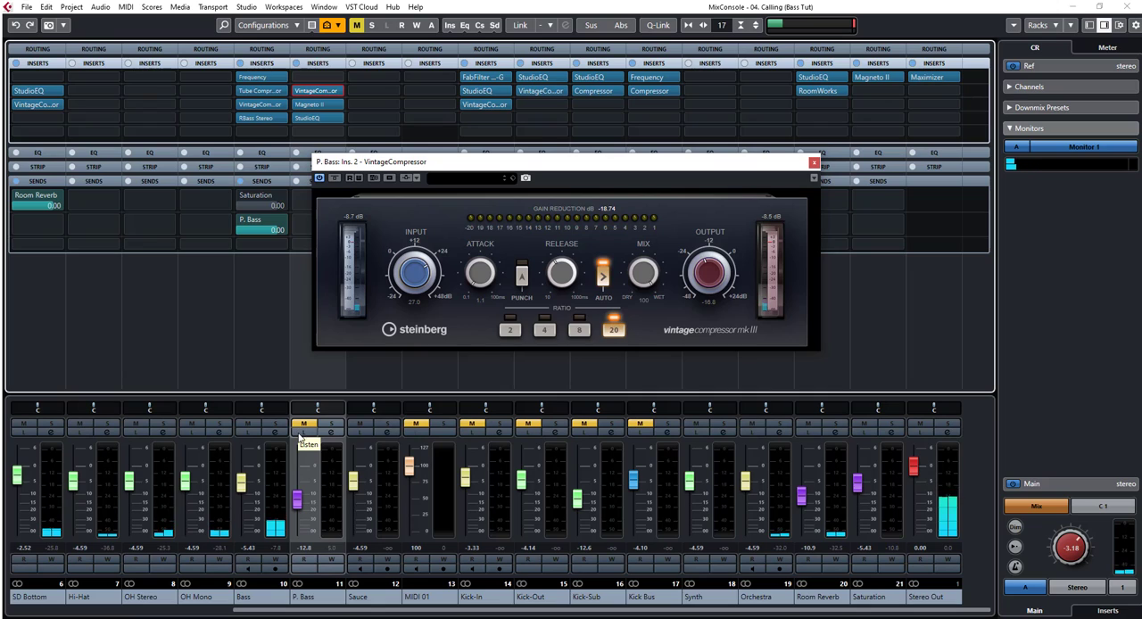
Step: Unmute the P. Bass channel with Listen enabled and raise its fader to 2.43 dB during playback
{"action": "left_click", "coordinate": [303, 425]}
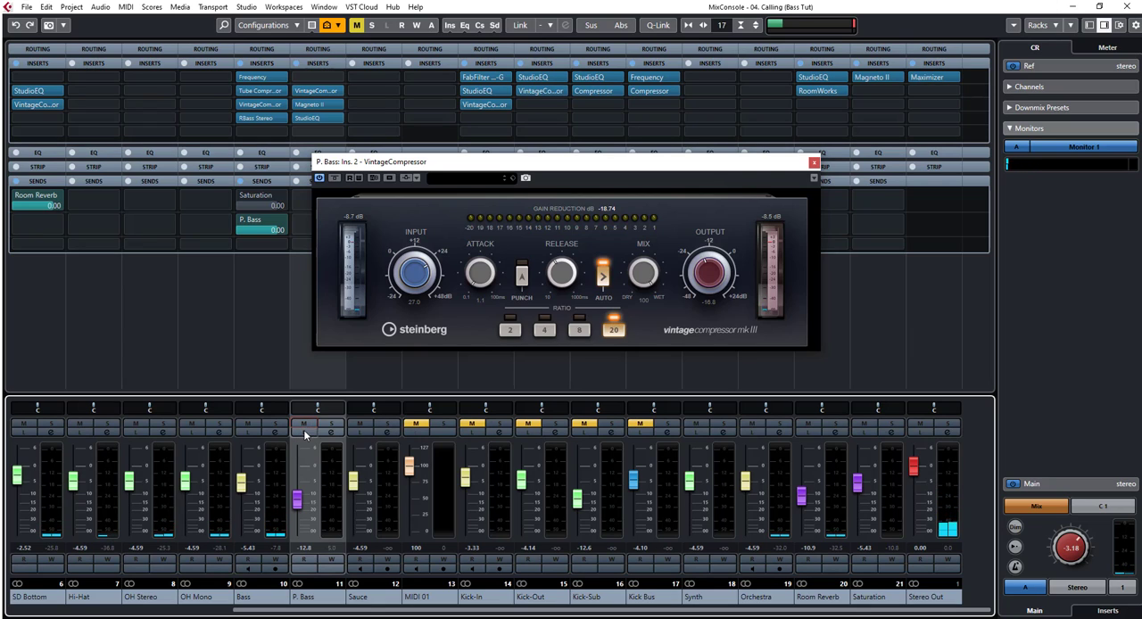
{"action": "left_click", "coordinate": [303, 433]}
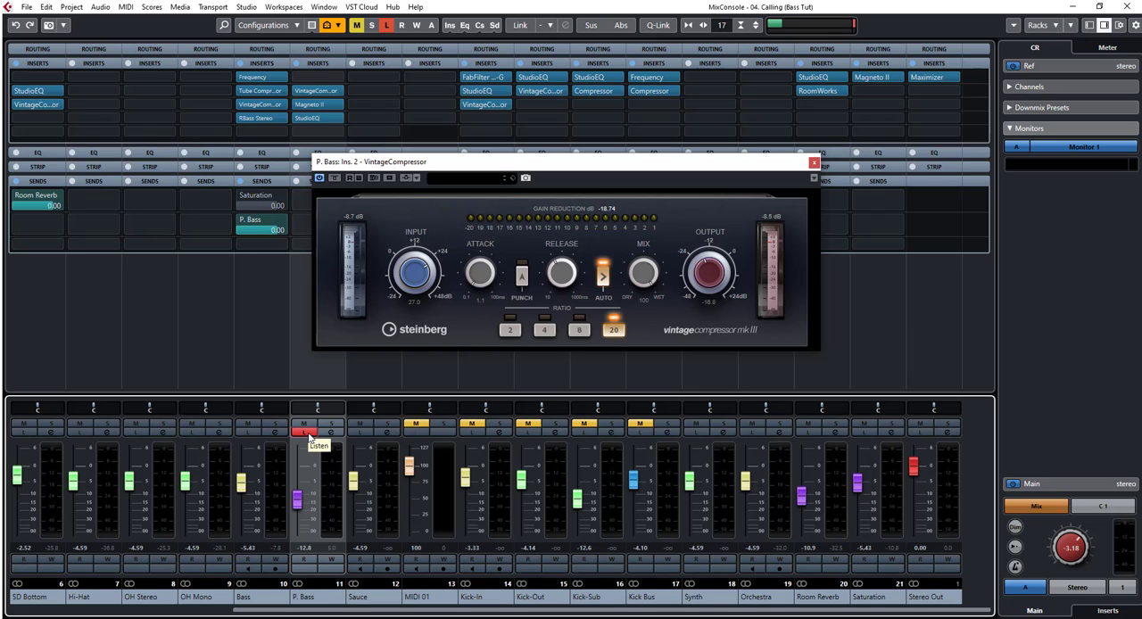
{"action": "key", "text": "space"}
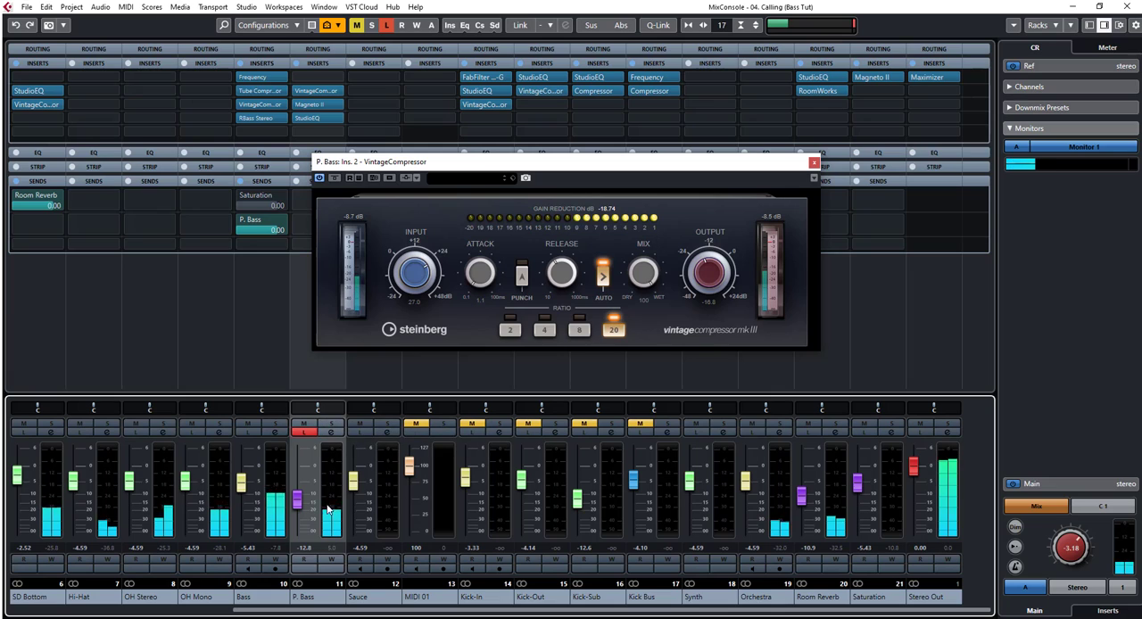
{"action": "left_click_drag", "start_coordinate": [298, 501], "coordinate": [303, 461]}
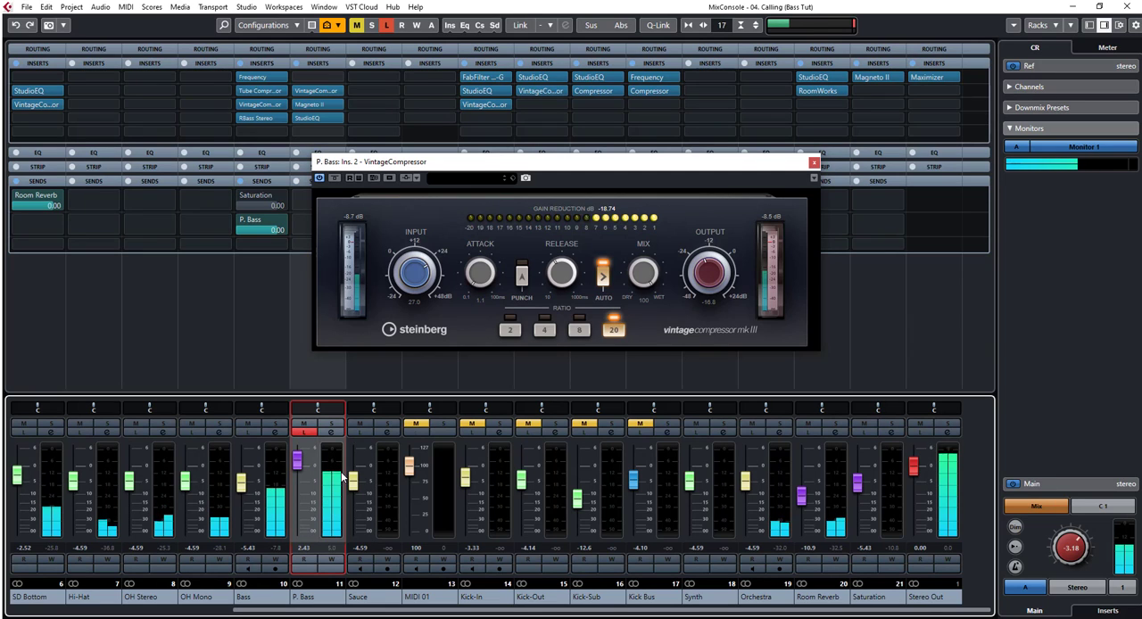
Step: Compare the P. Bass sound with the VintageCompressor bypassed and active, and close the plug-in
{"action": "left_click", "coordinate": [334, 178]}
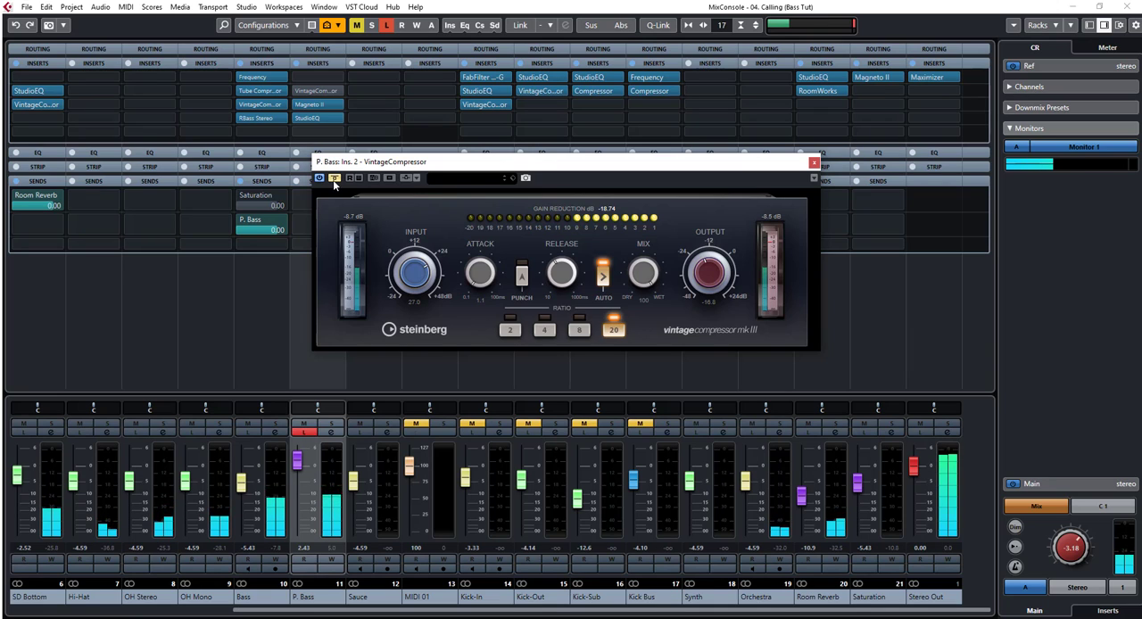
{"action": "left_click", "coordinate": [334, 179]}
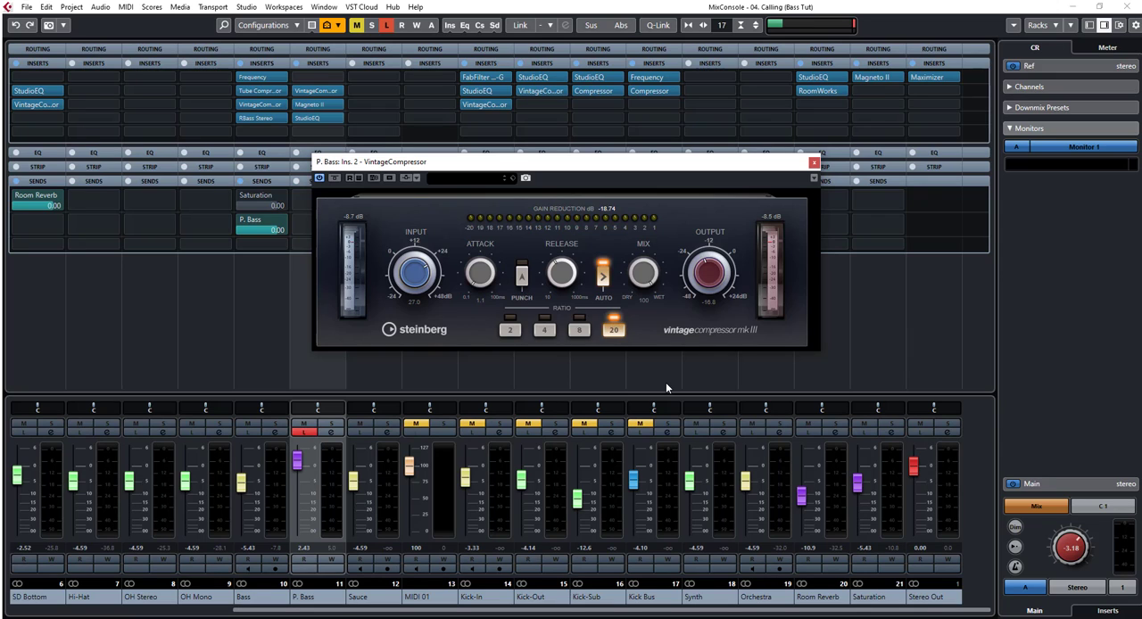
{"action": "left_click", "coordinate": [814, 162]}
Step: Open Magneto II on the P. Bass channel and compare its bypassed and active sound during playback
{"action": "double_click", "coordinate": [308, 104]}
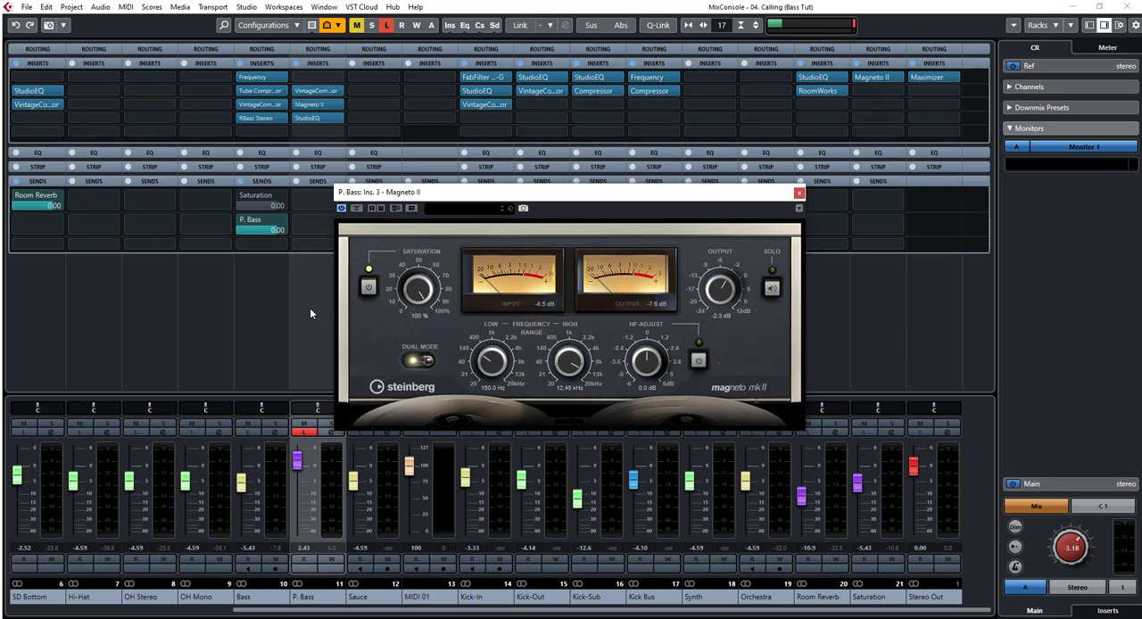
{"action": "key", "text": "space"}
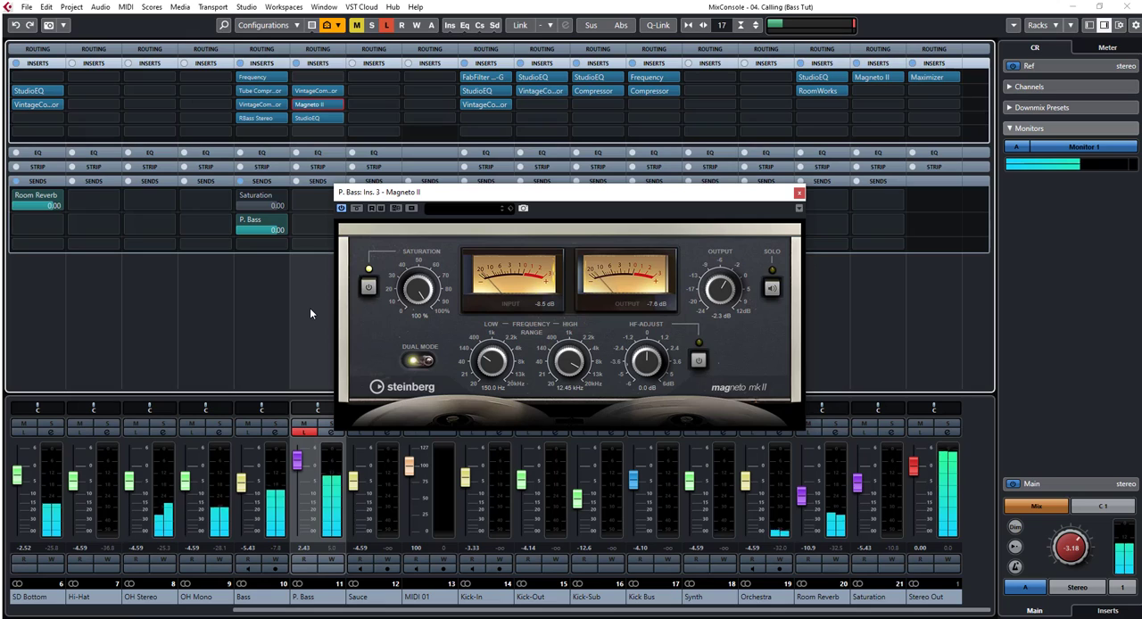
{"action": "left_click", "coordinate": [357, 211]}
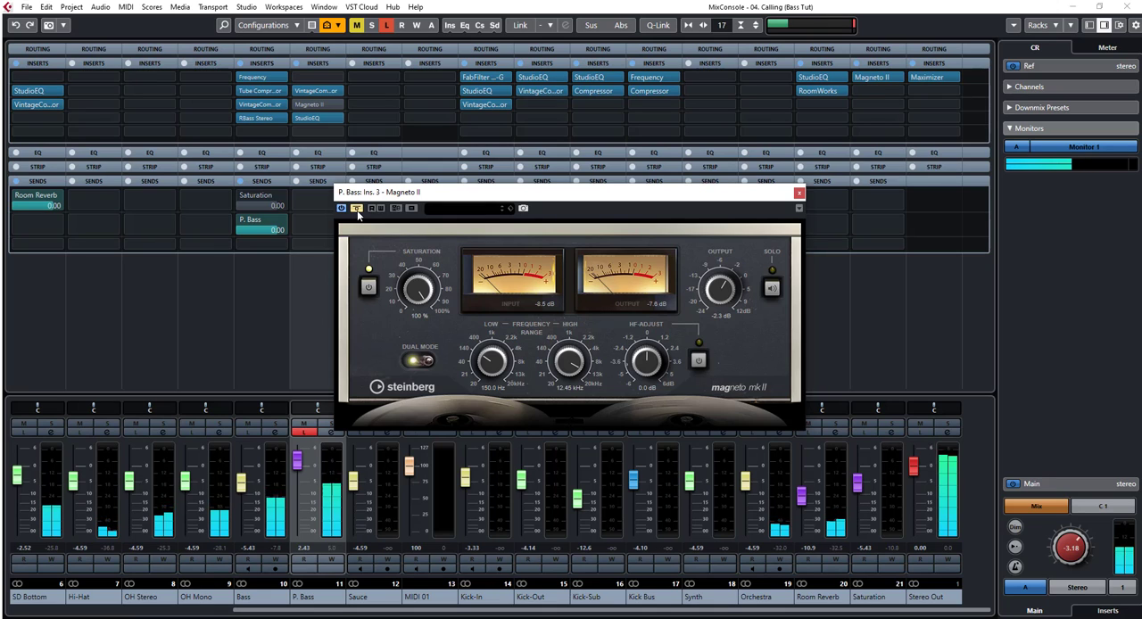
{"action": "left_click", "coordinate": [357, 210]}
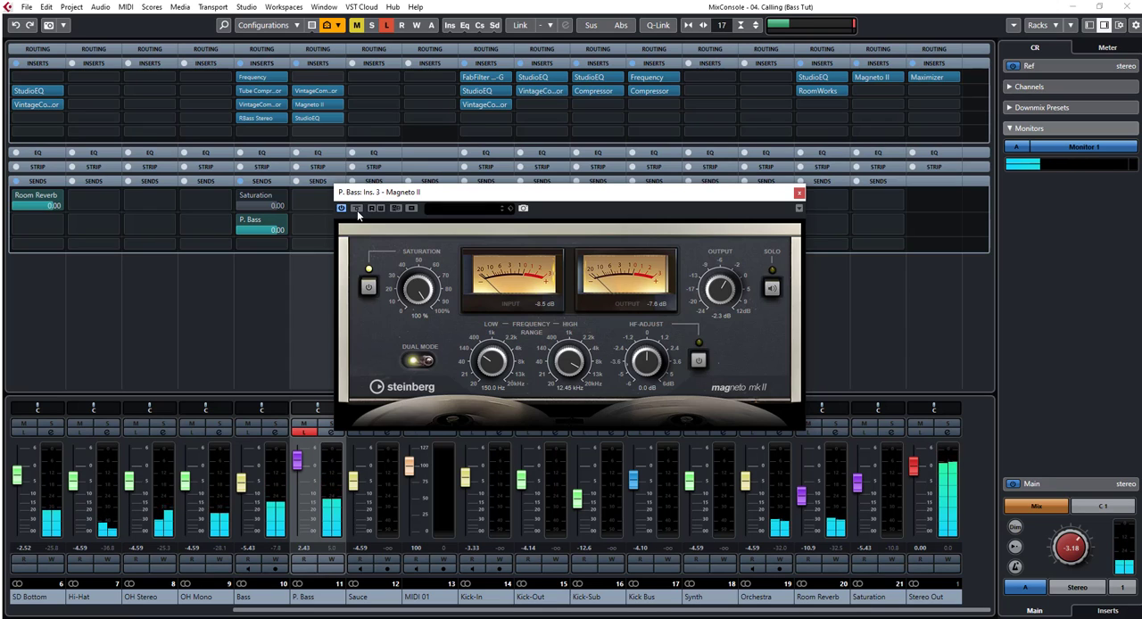
{"action": "left_click", "coordinate": [357, 210]}
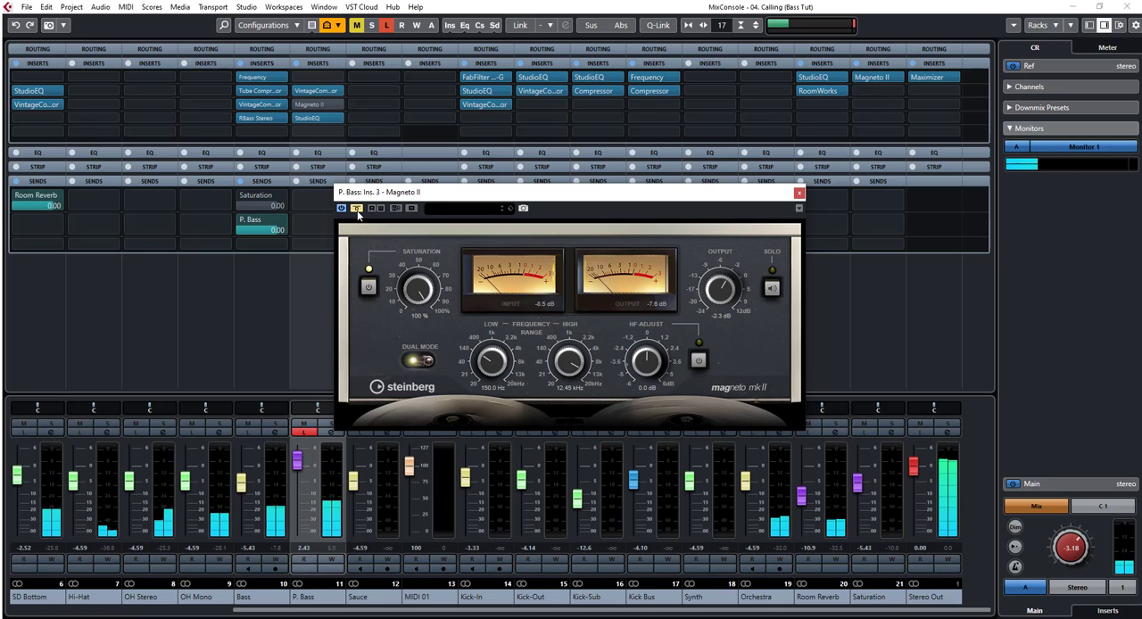
{"action": "left_click", "coordinate": [357, 208]}
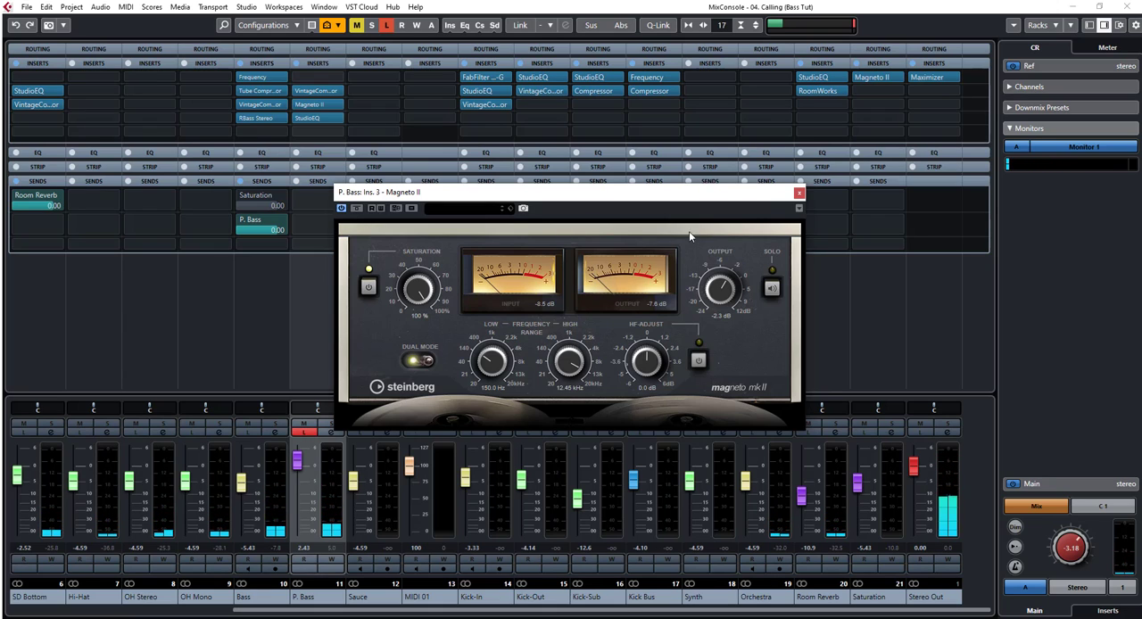
{"action": "left_click", "coordinate": [799, 195]}
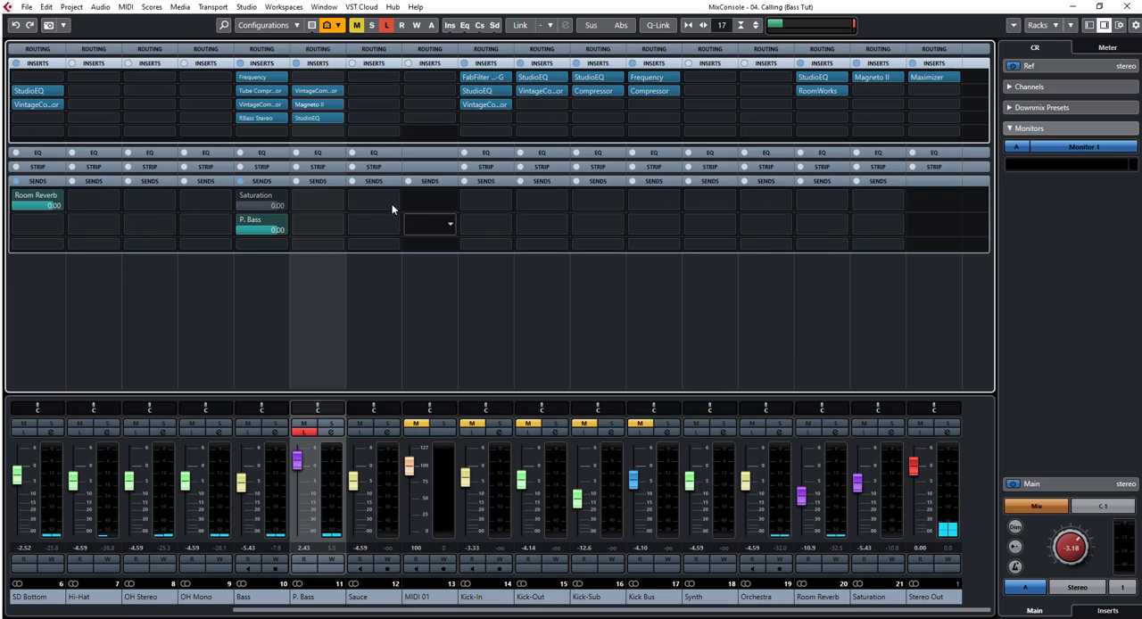
Step: Open StudioEQ on the P. Bass channel and compare its bypassed and active sound during playback
{"action": "left_click", "coordinate": [305, 117]}
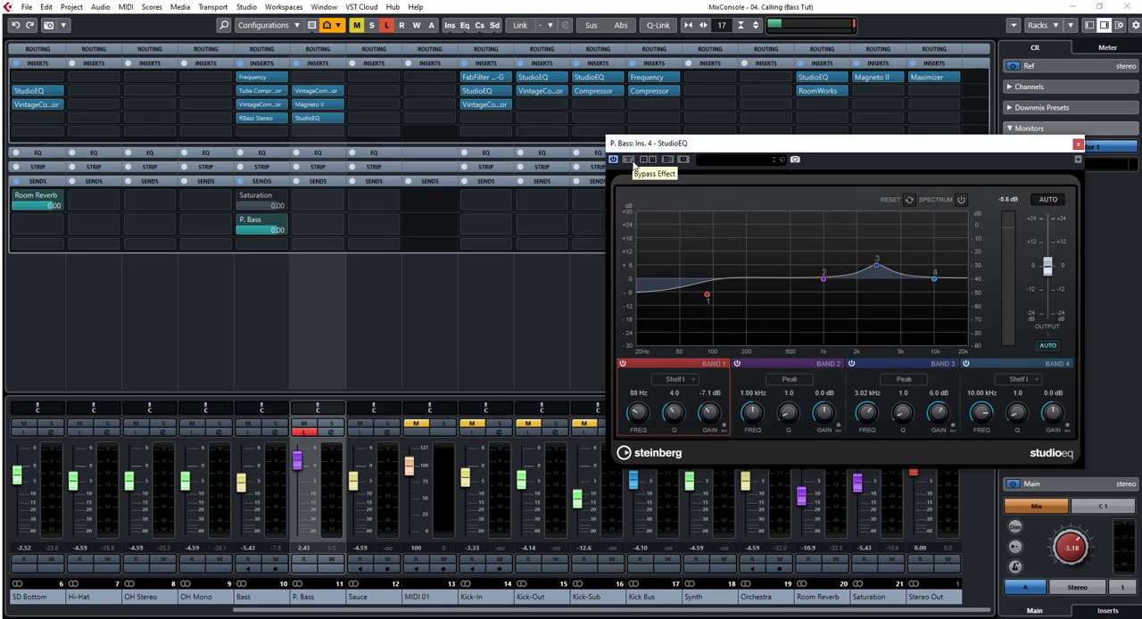
{"action": "key", "text": "space"}
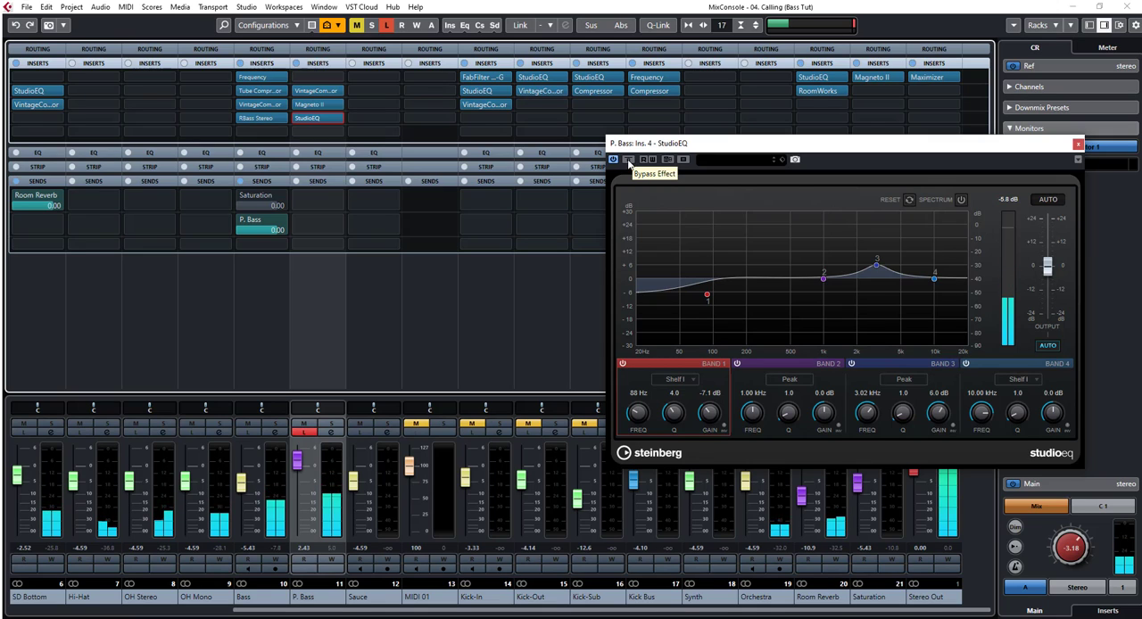
{"action": "left_click", "coordinate": [629, 160]}
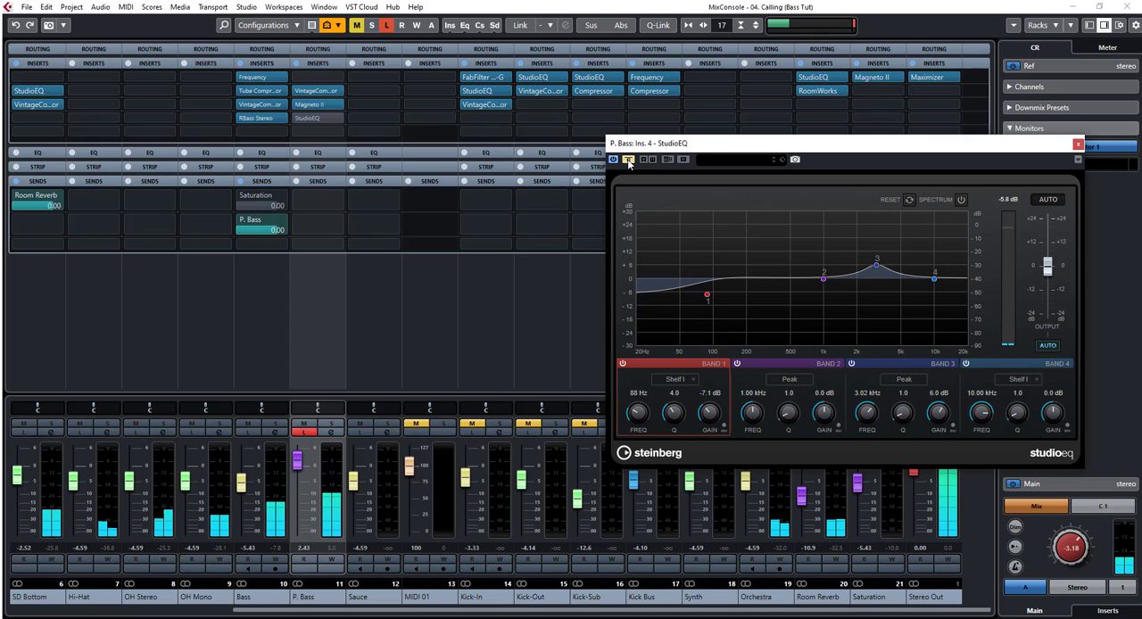
{"action": "left_click", "coordinate": [629, 161]}
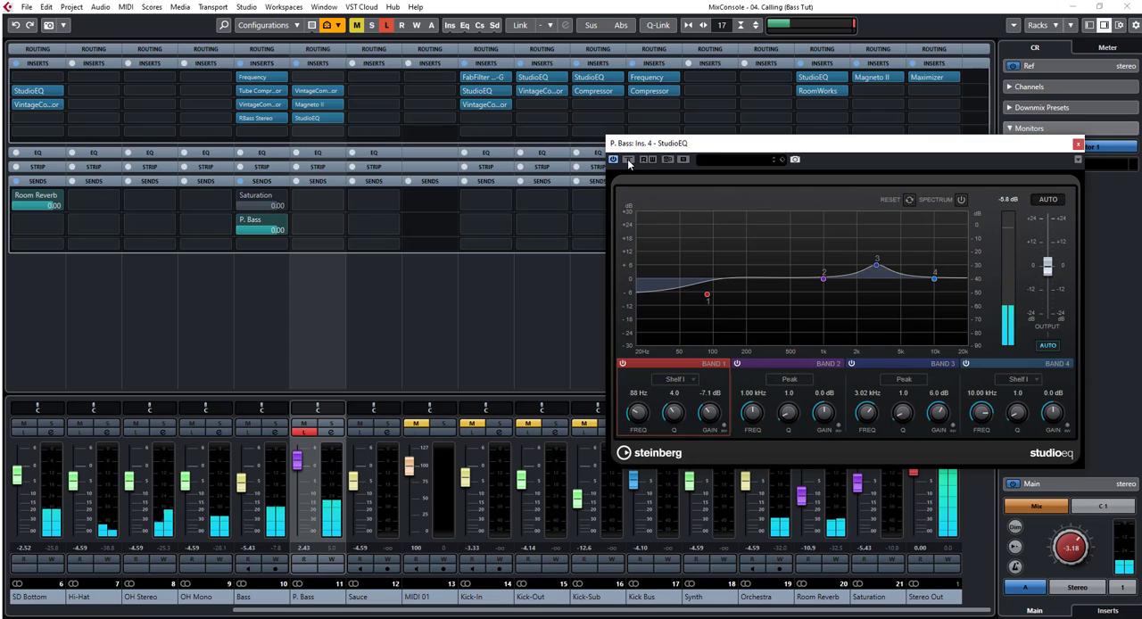
{"action": "left_click", "coordinate": [630, 160]}
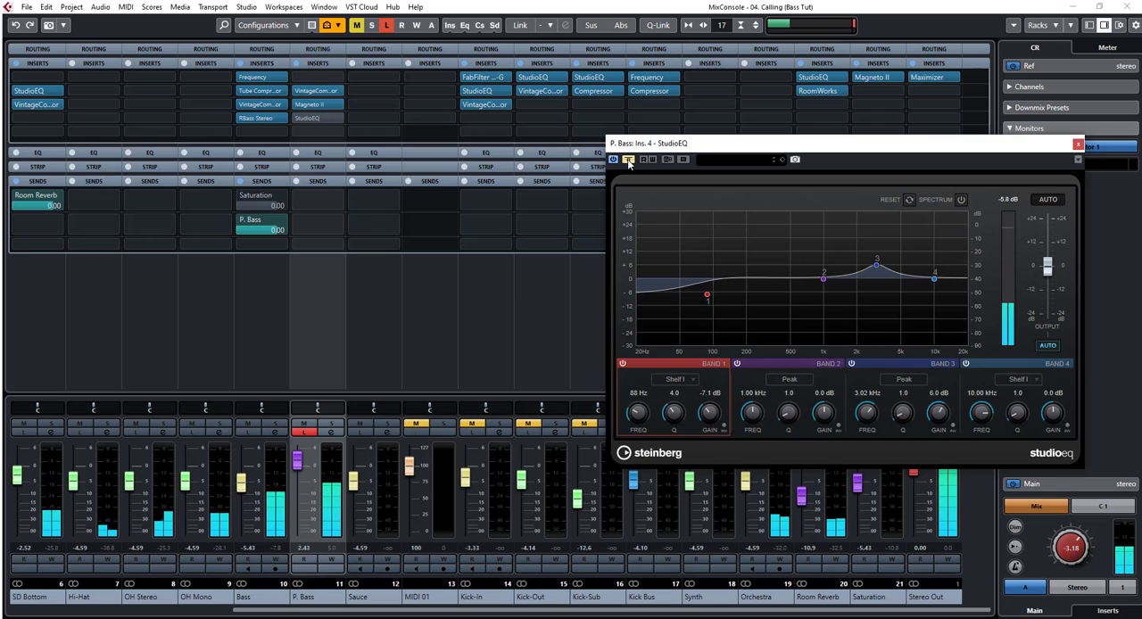
{"action": "left_click", "coordinate": [630, 160]}
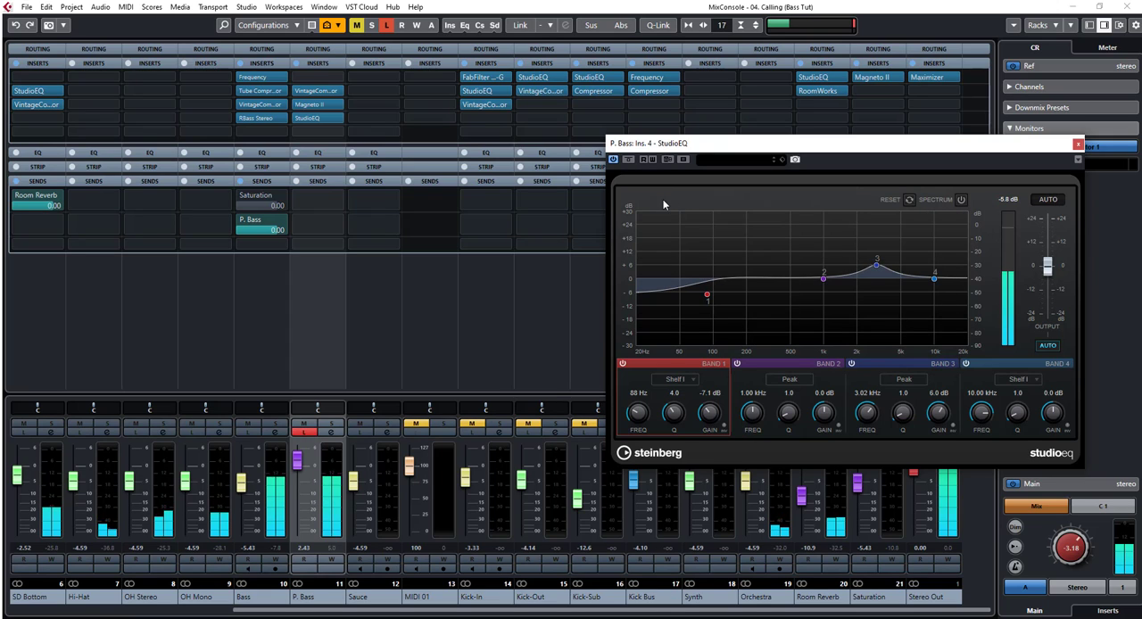
{"action": "key", "text": "space"}
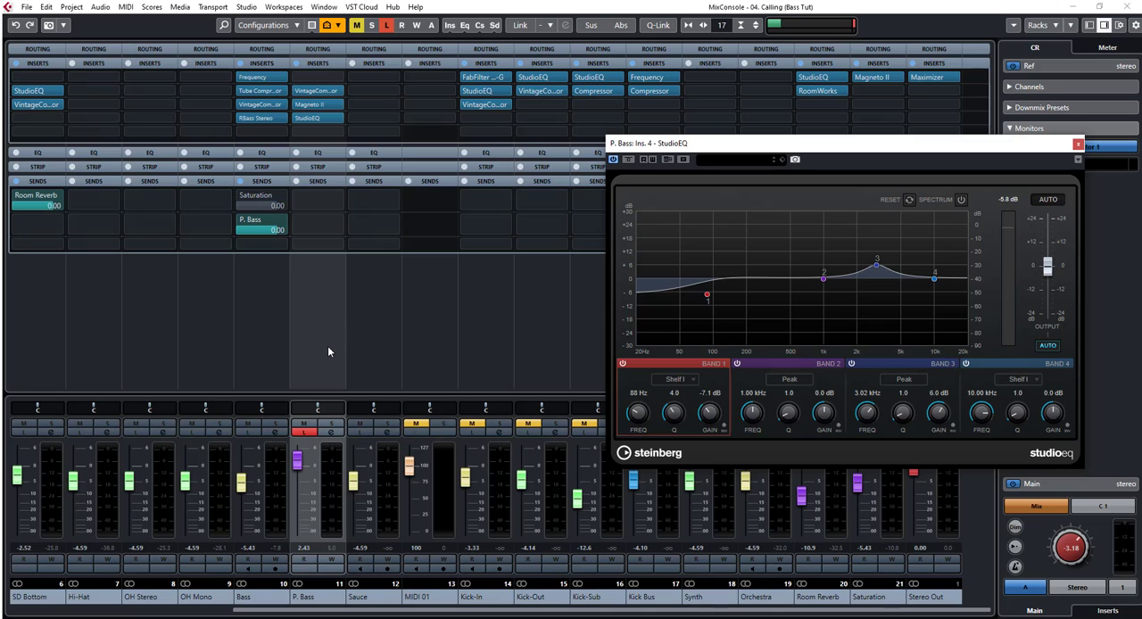
{"action": "left_click", "coordinate": [263, 314]}
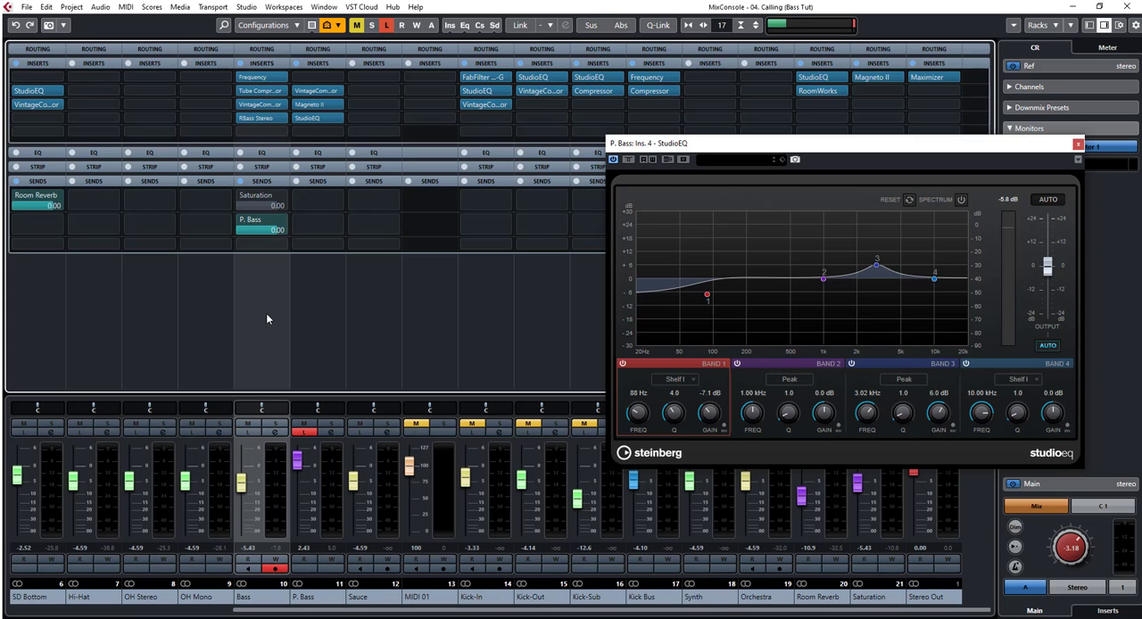
{"action": "left_click", "coordinate": [326, 306]}
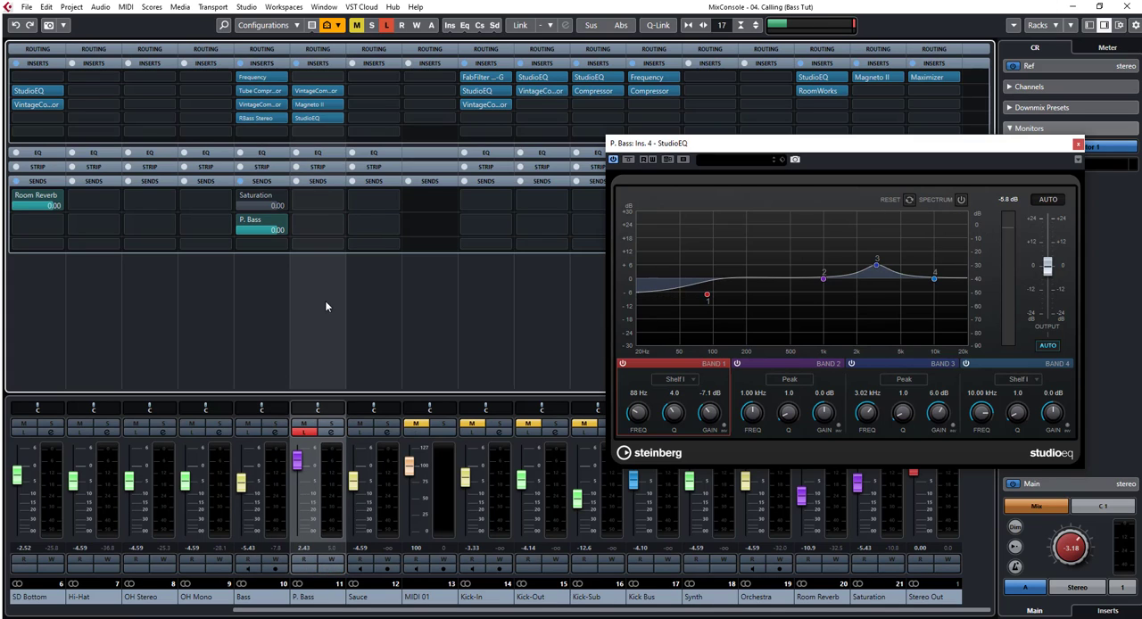
Step: Open the P. Bass channel settings and compare the sound with all inserts bypassed and active during playback
{"action": "left_click", "coordinate": [1078, 144]}
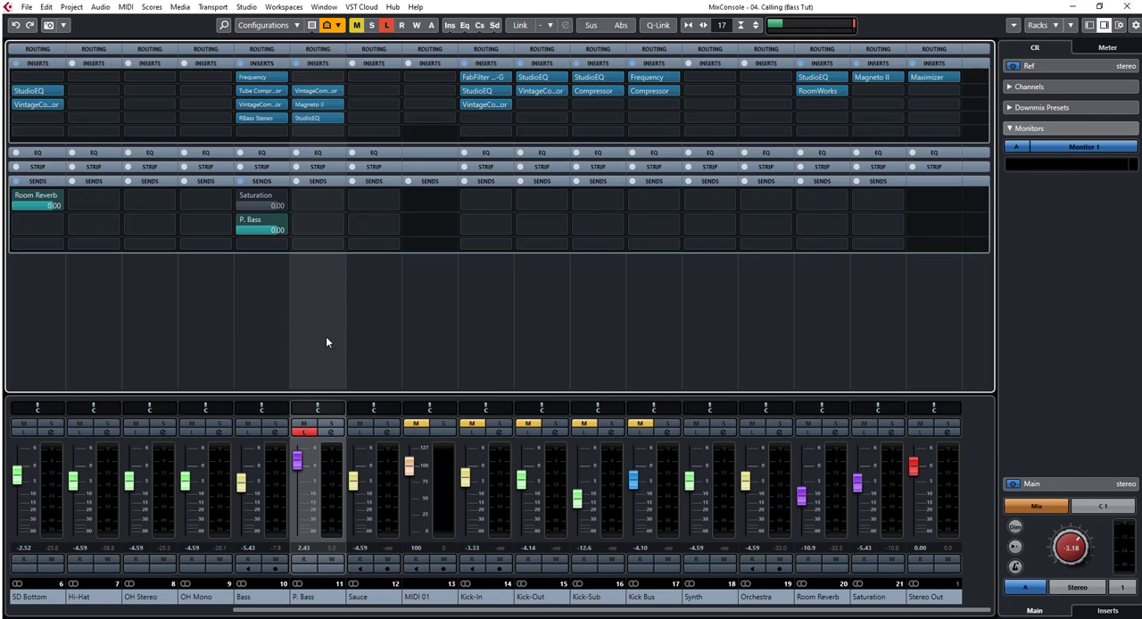
{"action": "left_click", "coordinate": [329, 433]}
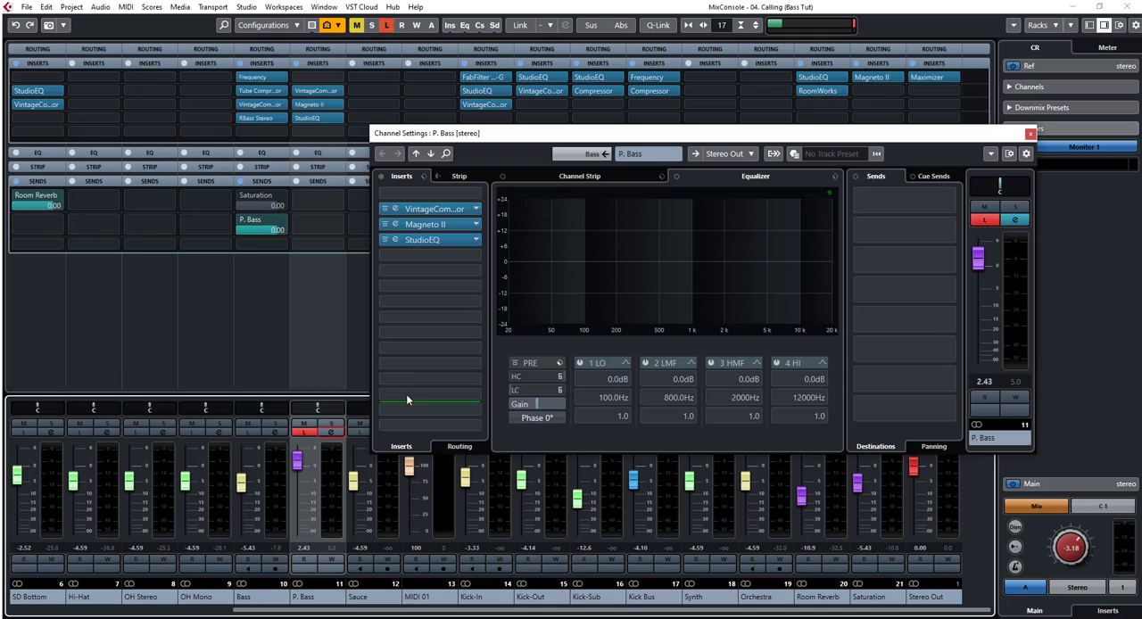
{"action": "left_click", "coordinate": [382, 177]}
{"action": "key", "text": "space"}
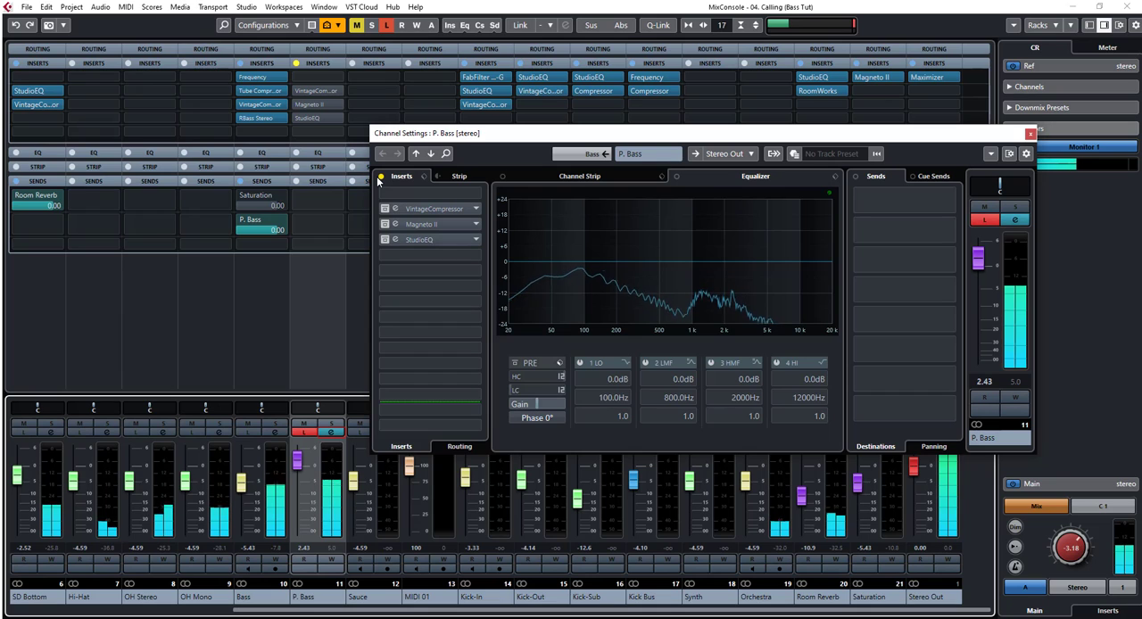
{"action": "left_click", "coordinate": [382, 177]}
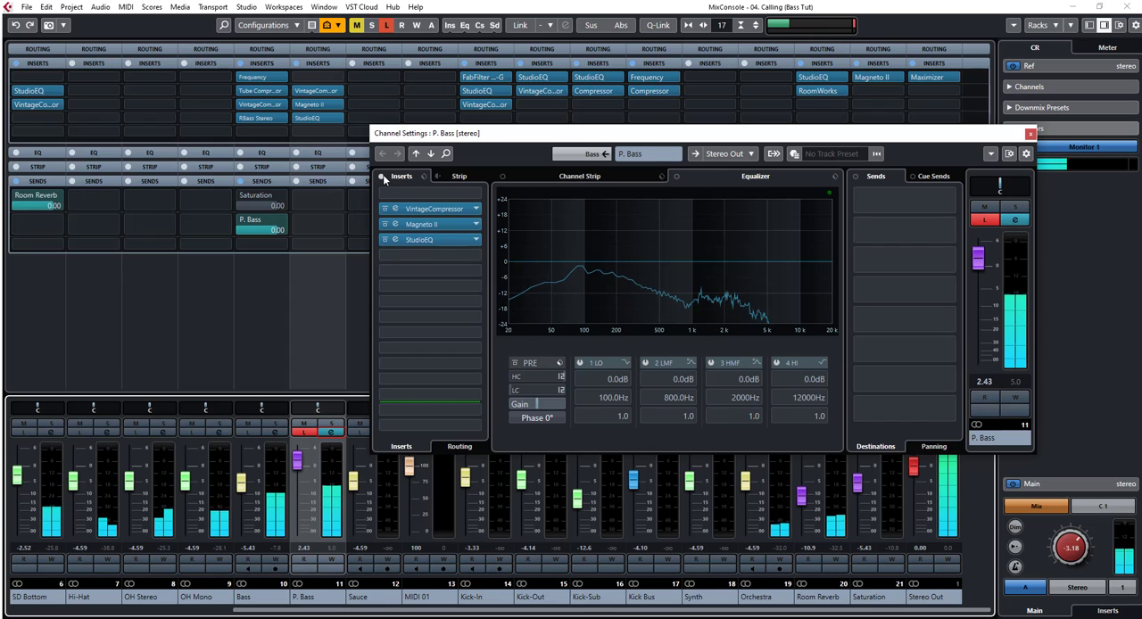
{"action": "left_click", "coordinate": [383, 177]}
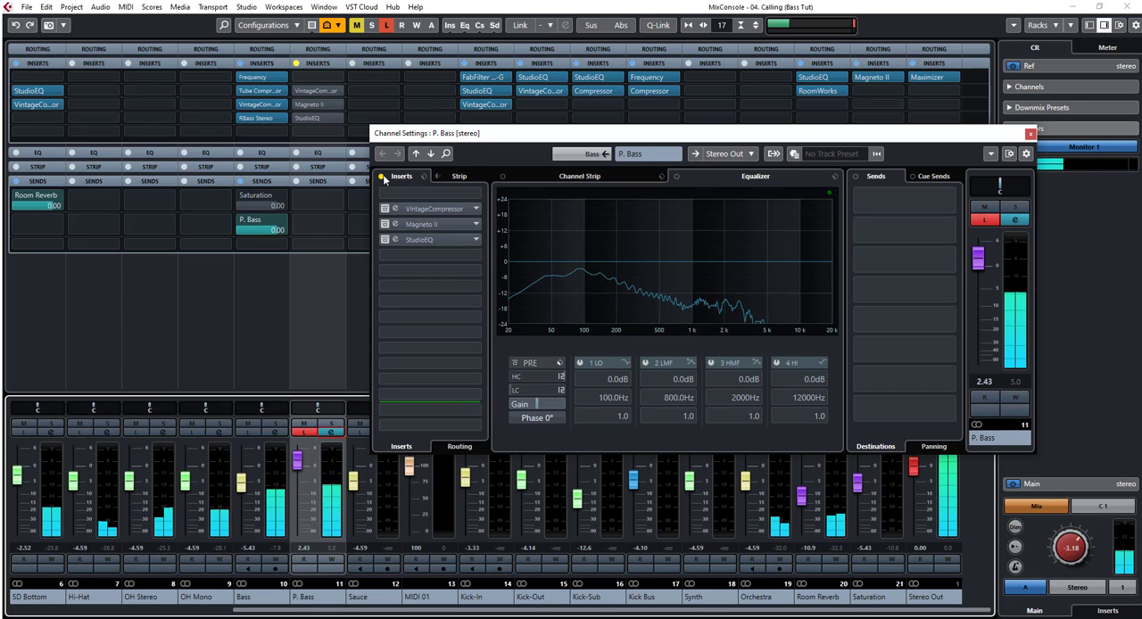
{"action": "left_click", "coordinate": [383, 176]}
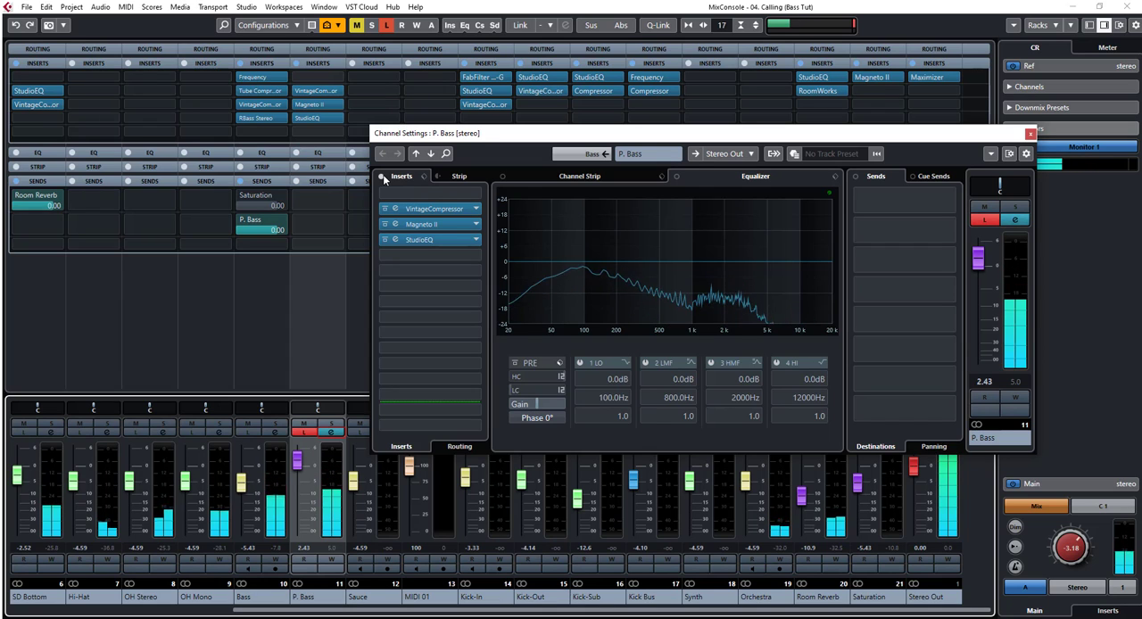
{"action": "key", "text": "space"}
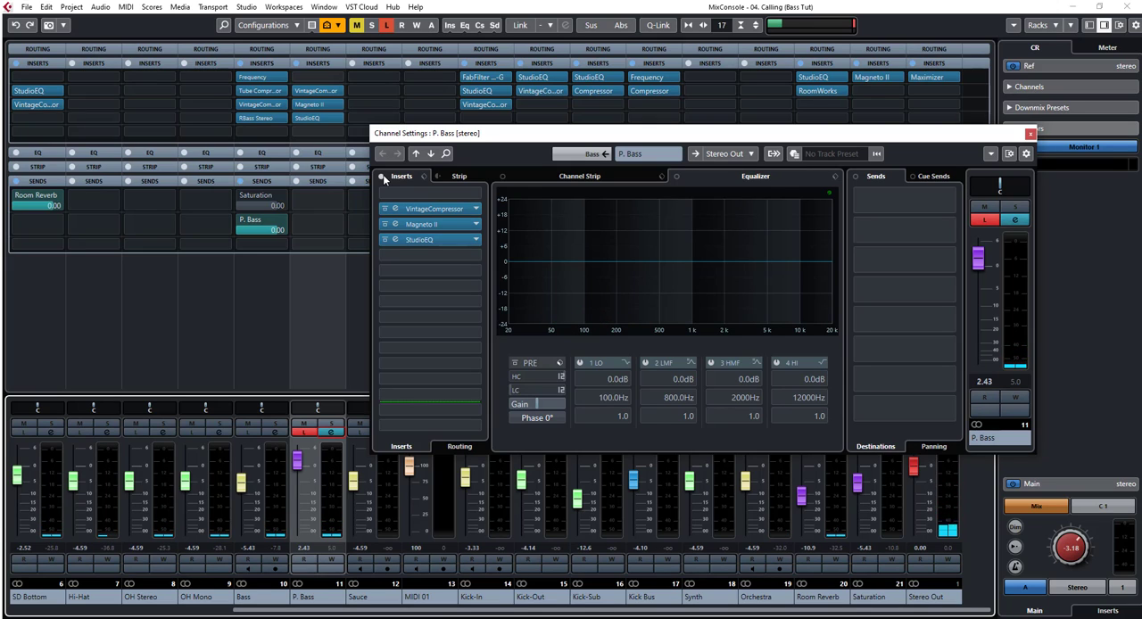
Step: Add the Maximizer as an insert after StudioEQ on the P. Bass channel
{"action": "left_click", "coordinate": [317, 133]}
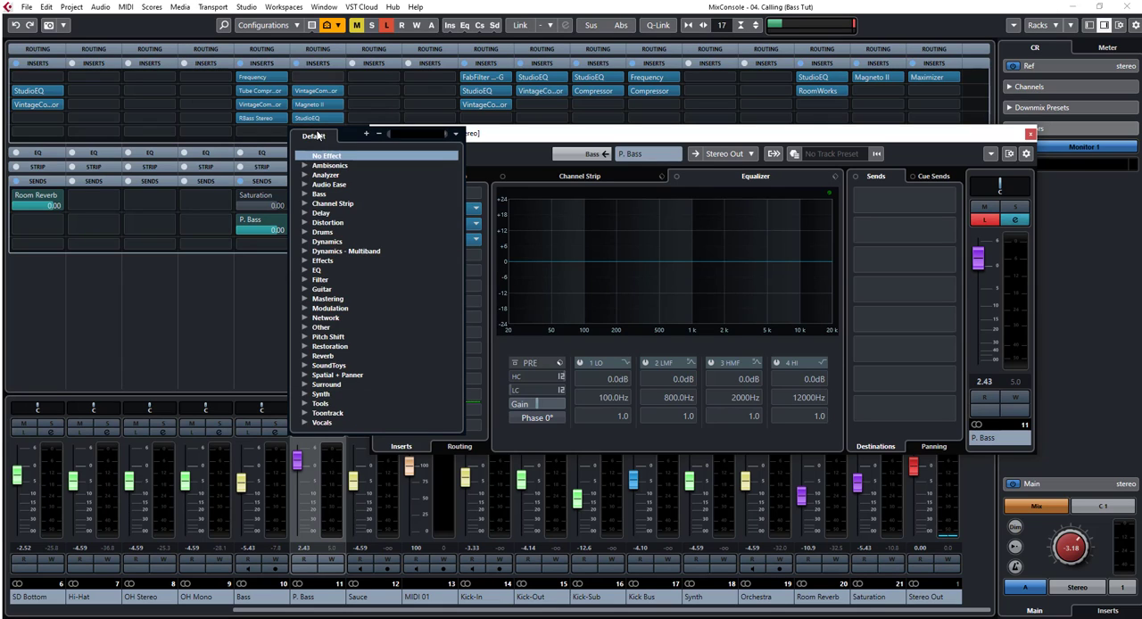
{"action": "type", "text": "max"}
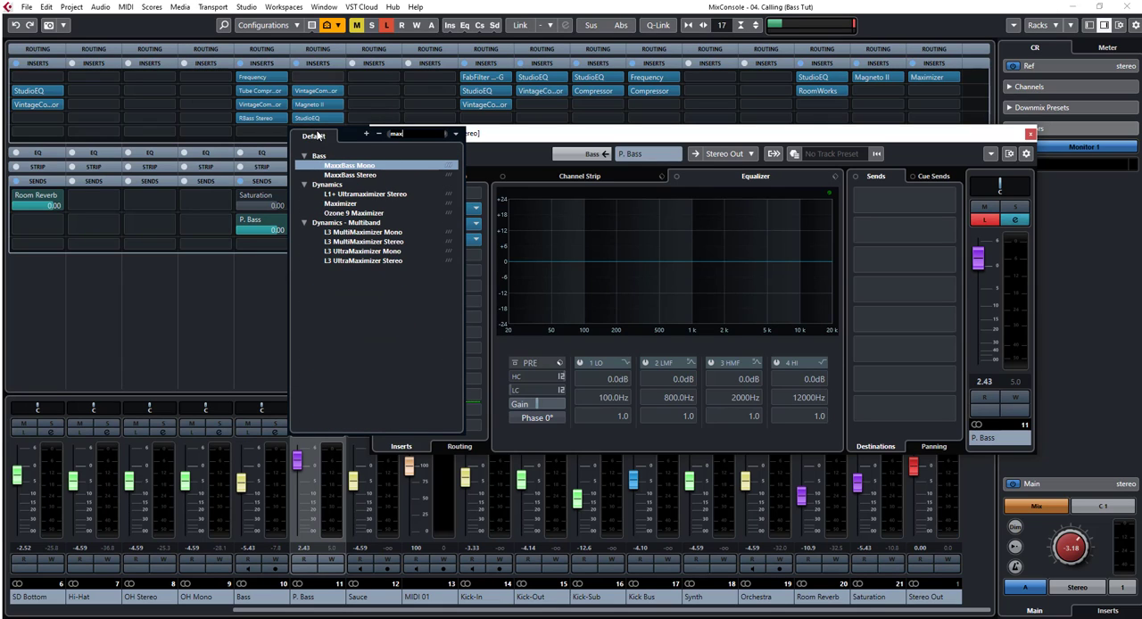
{"action": "type", "text": "i"}
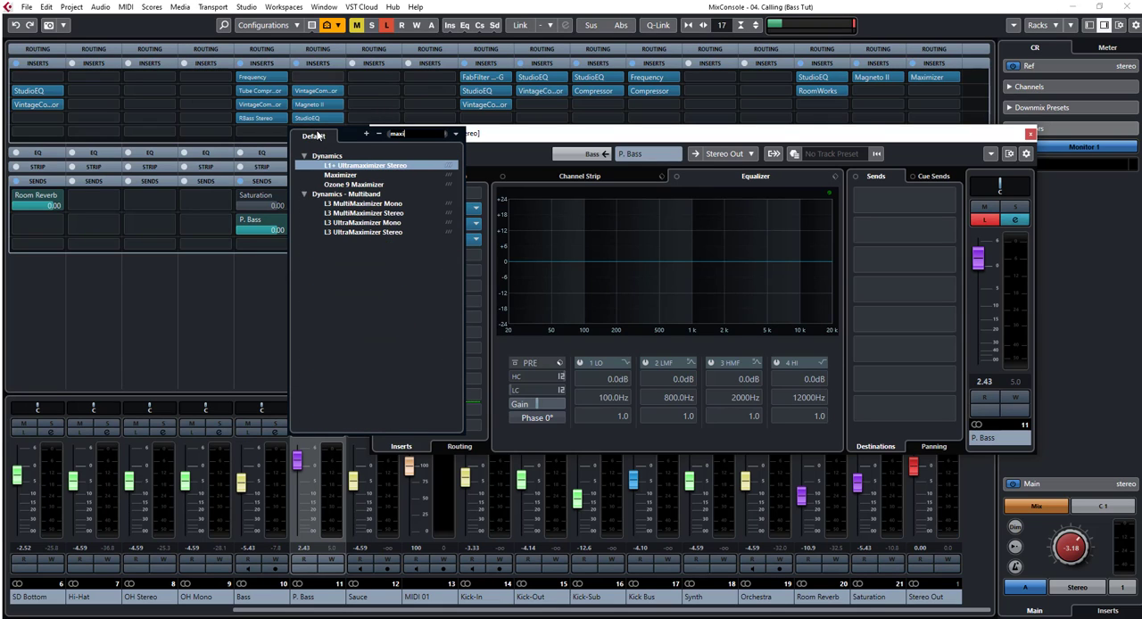
{"action": "left_click", "coordinate": [340, 175]}
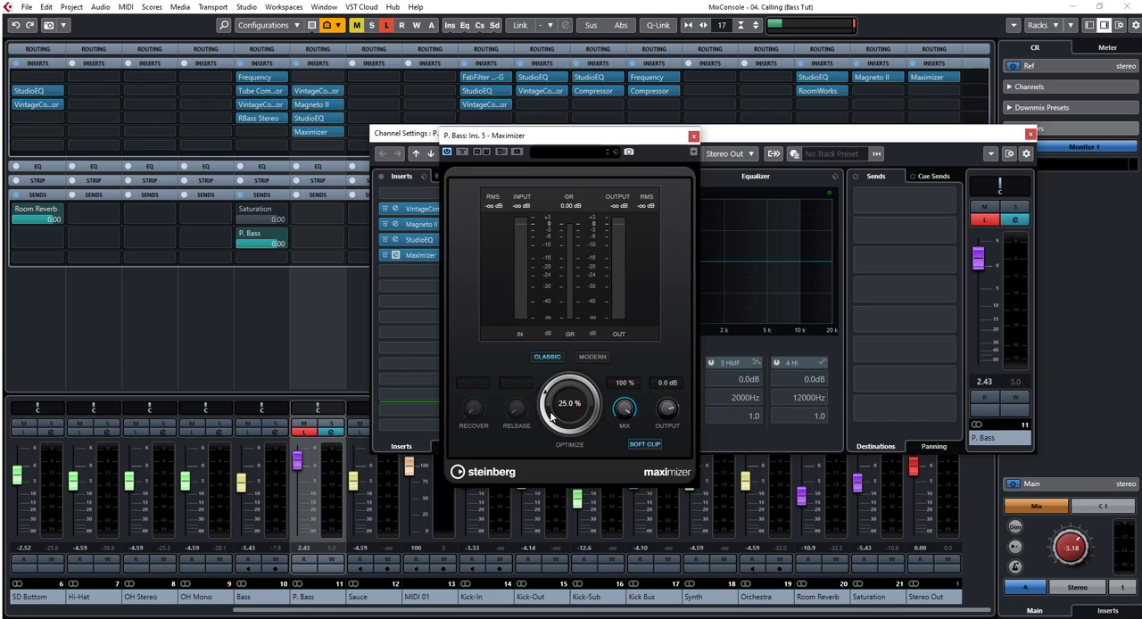
Step: Set the Maximizer's Optimize to 100% and lower its output to about -12.4 dB during playback
{"action": "key", "text": "space"}
{"action": "left_click_drag", "start_coordinate": [568, 417], "coordinate": [569, 365]}
{"action": "left_click_drag", "start_coordinate": [564, 407], "coordinate": [612, 293]}
{"action": "left_click_drag", "start_coordinate": [569, 407], "coordinate": [576, 223]}
{"action": "left_click_drag", "start_coordinate": [667, 411], "coordinate": [669, 474]}
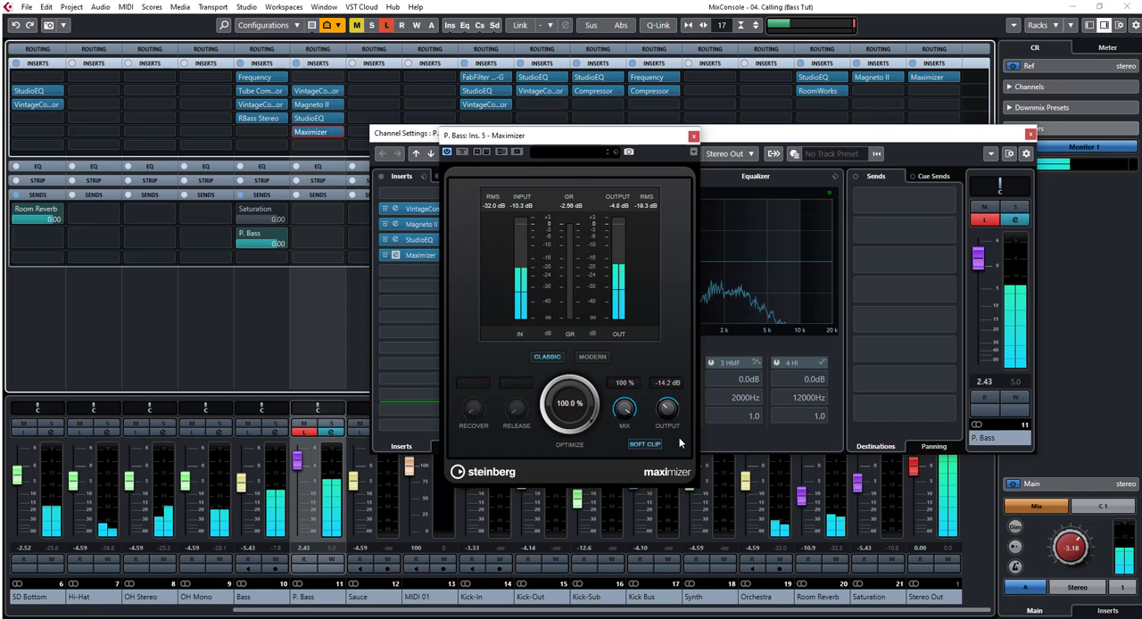
{"action": "left_click_drag", "start_coordinate": [671, 410], "coordinate": [670, 404]}
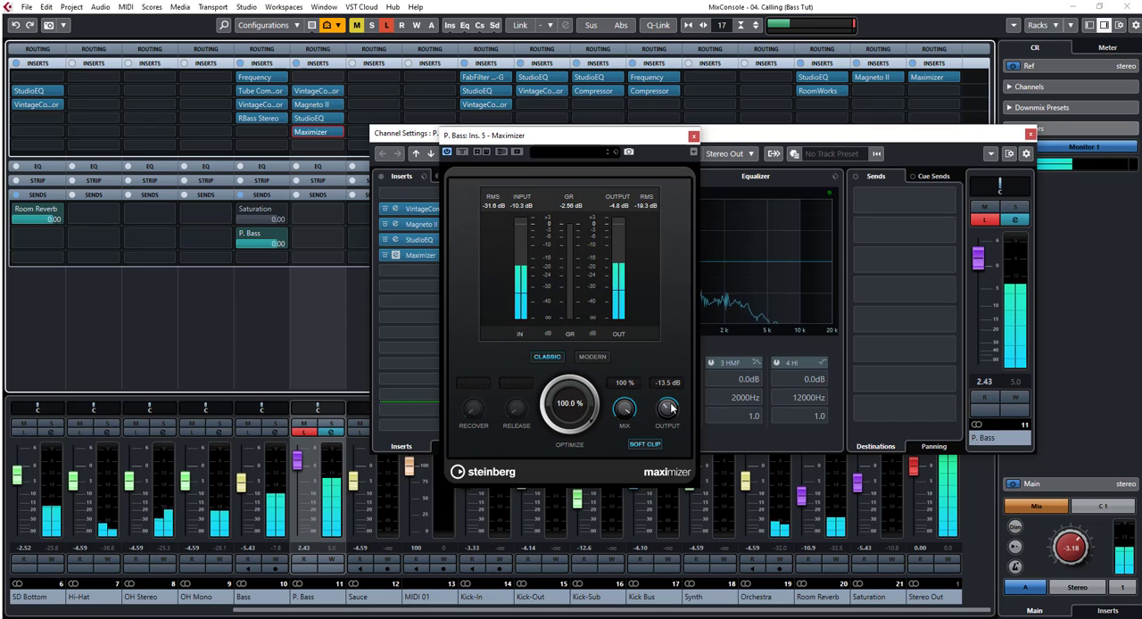
Step: Compare the Maximizer bypassed and active, trim its output to -13.9 dB, and close the plug-in and channel settings
{"action": "left_click", "coordinate": [464, 153]}
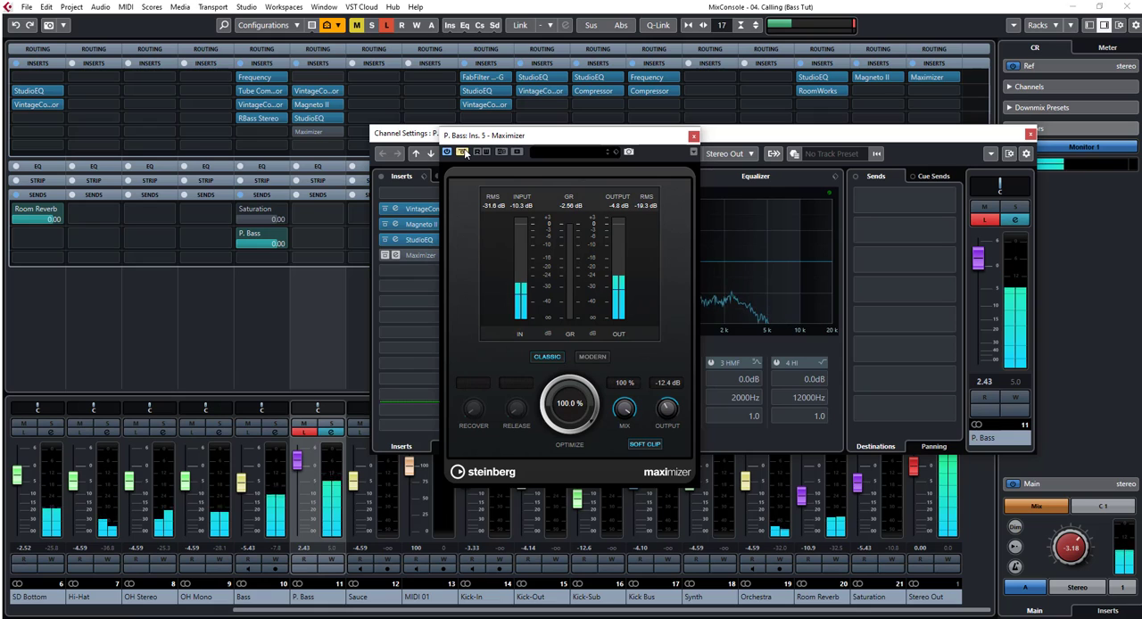
{"action": "left_click", "coordinate": [464, 153]}
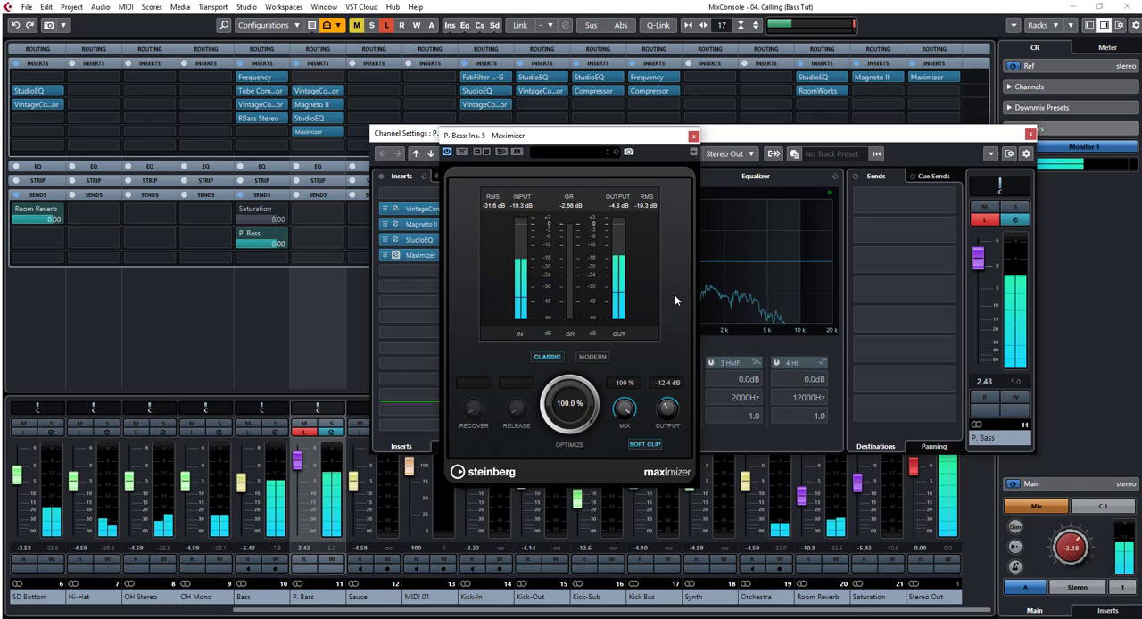
{"action": "left_click_drag", "start_coordinate": [669, 407], "coordinate": [675, 418]}
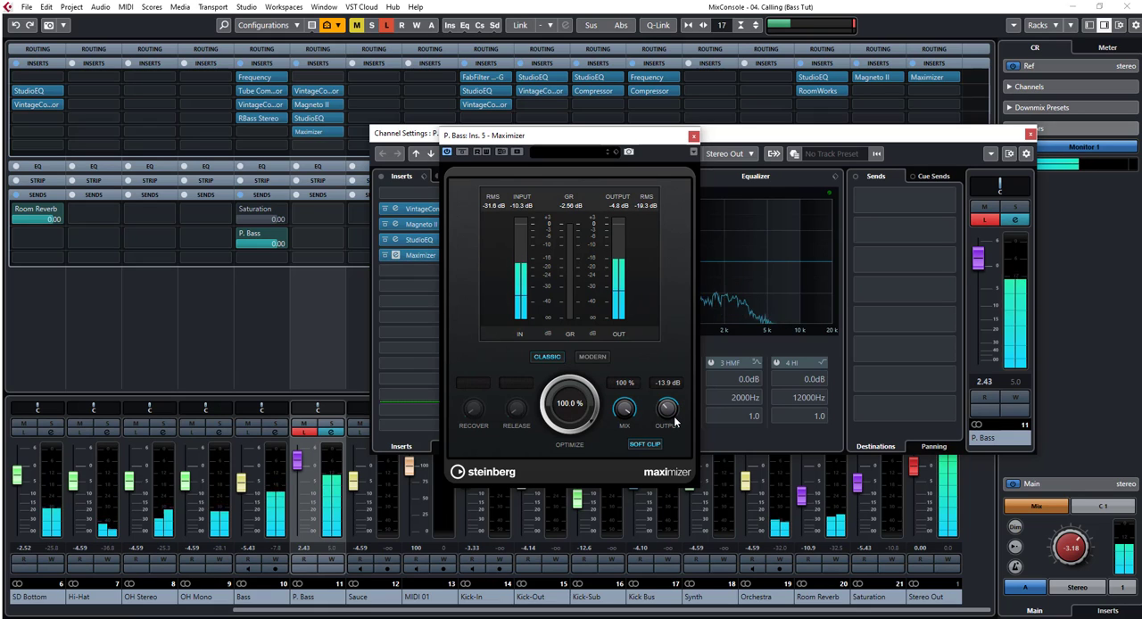
{"action": "left_click", "coordinate": [459, 155]}
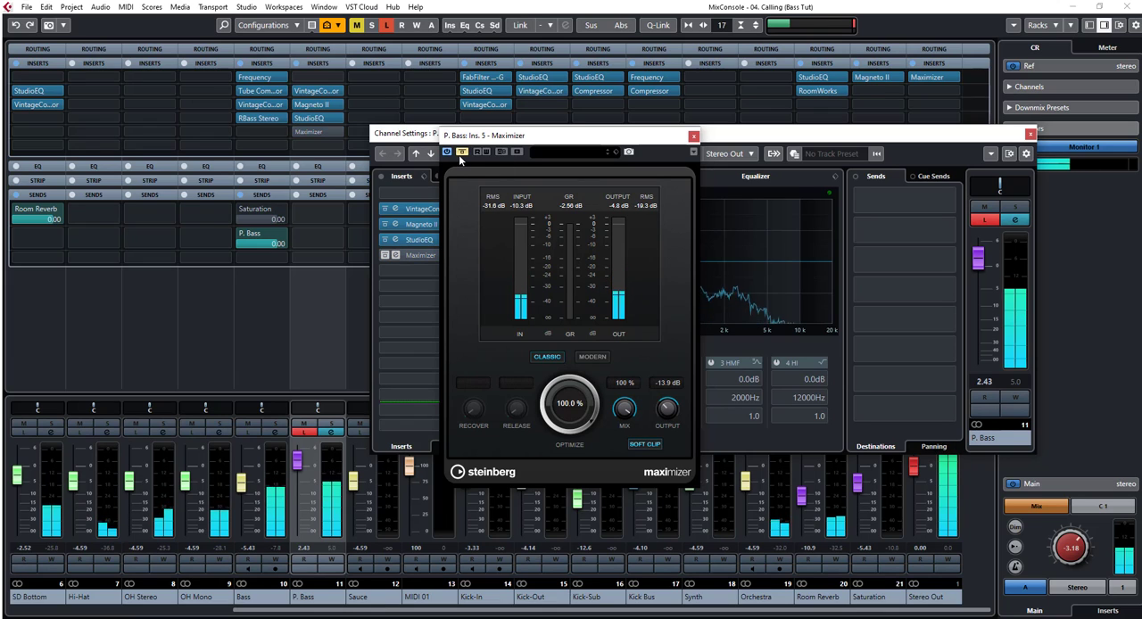
{"action": "left_click", "coordinate": [458, 155]}
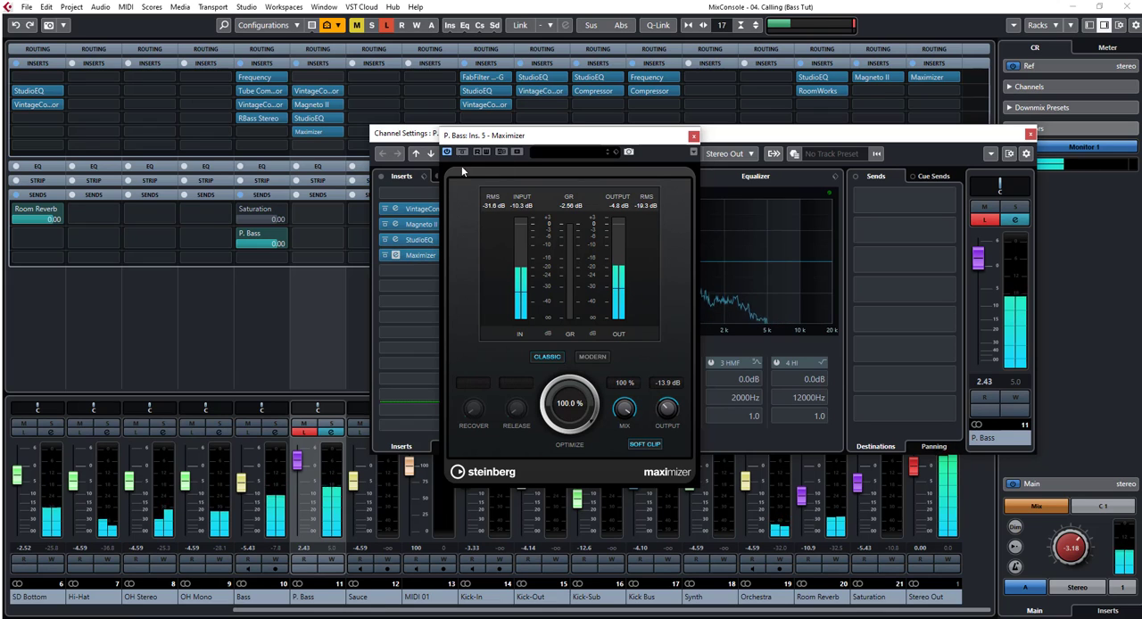
{"action": "left_click", "coordinate": [694, 139]}
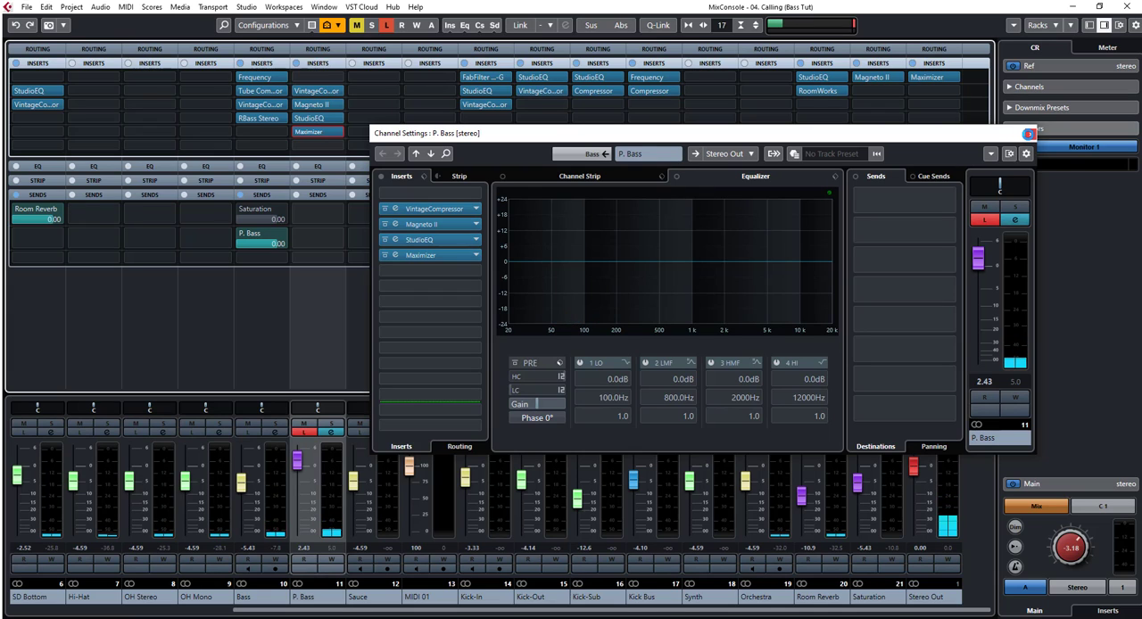
{"action": "left_click", "coordinate": [1029, 134]}
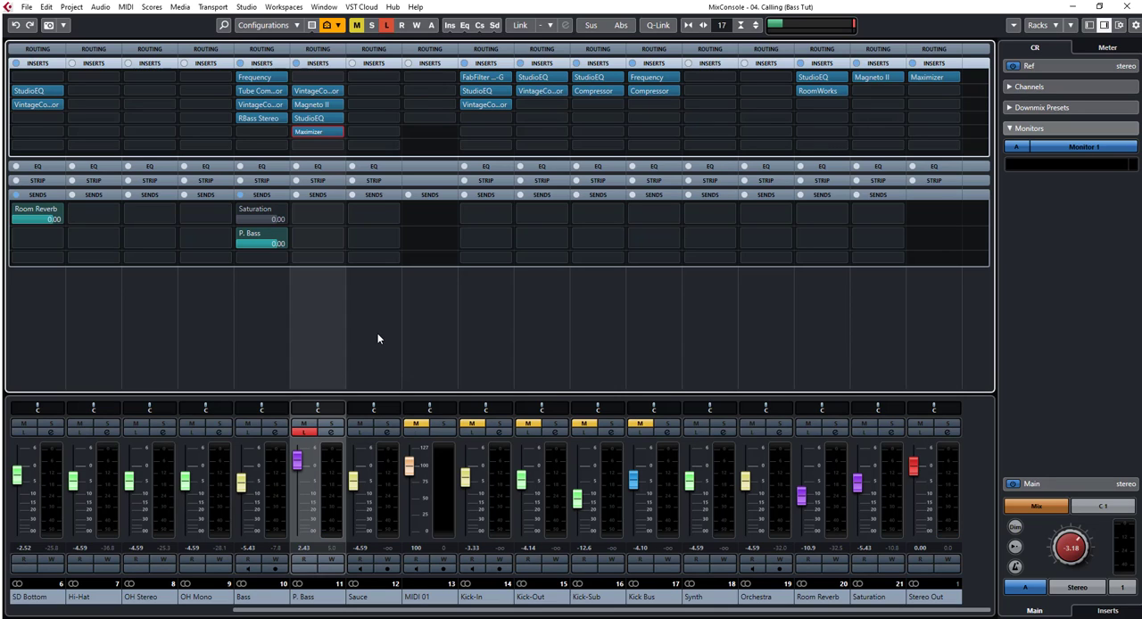
Step: Turn off Listen on P. Bass, pull its fader down to minus infinity, and select the Bass channel
{"action": "left_click_drag", "start_coordinate": [298, 463], "coordinate": [302, 544]}
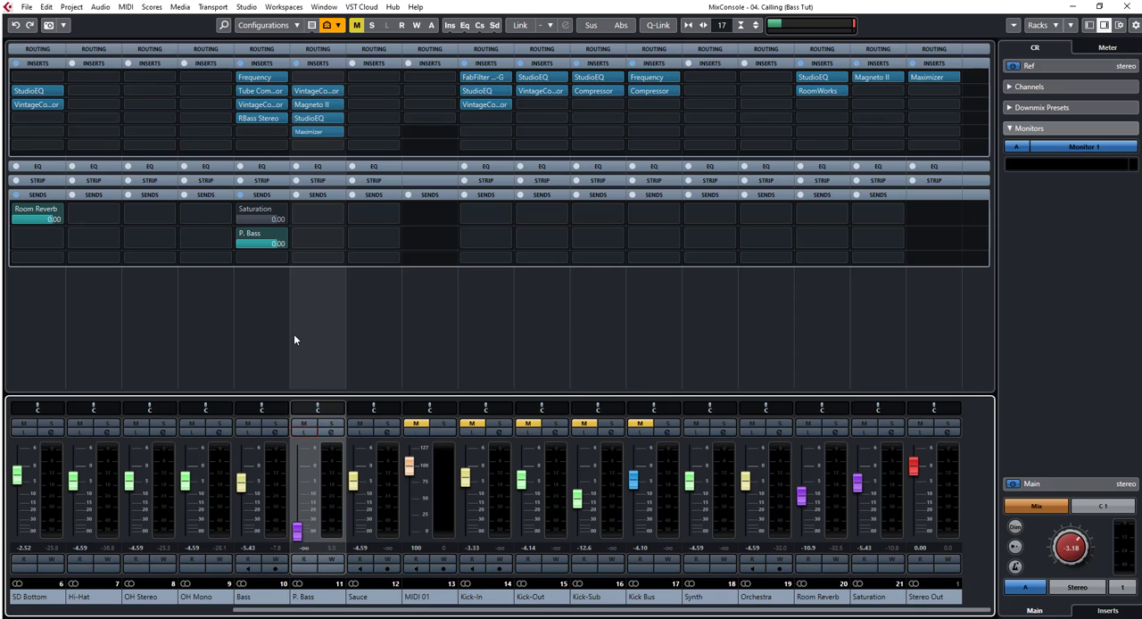
{"action": "left_click", "coordinate": [316, 330]}
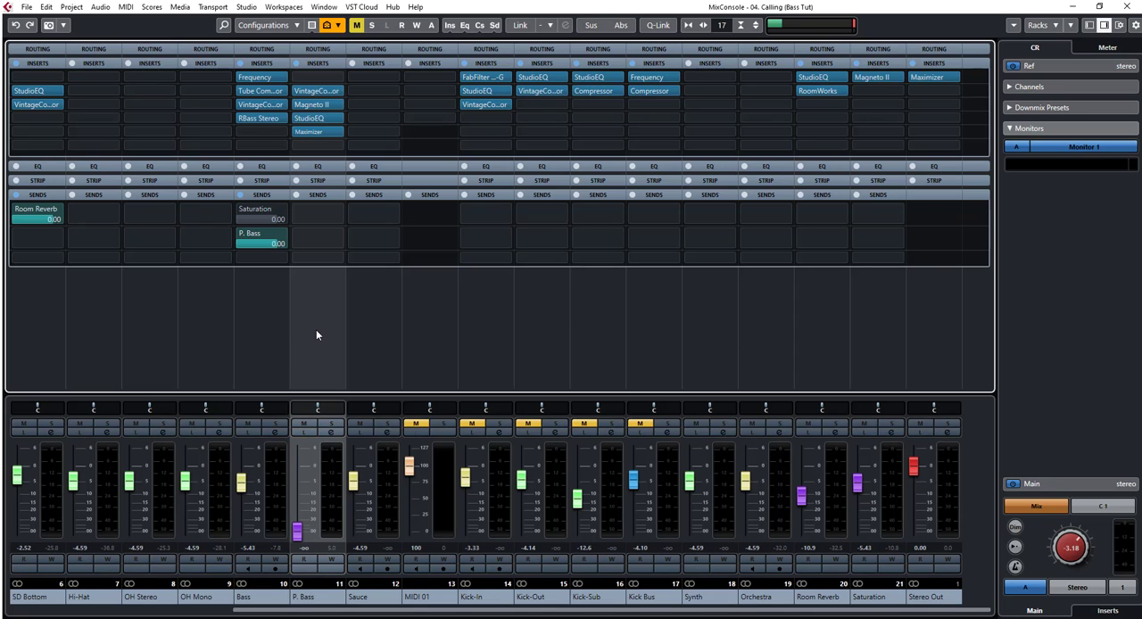
{"action": "left_click", "coordinate": [264, 318]}
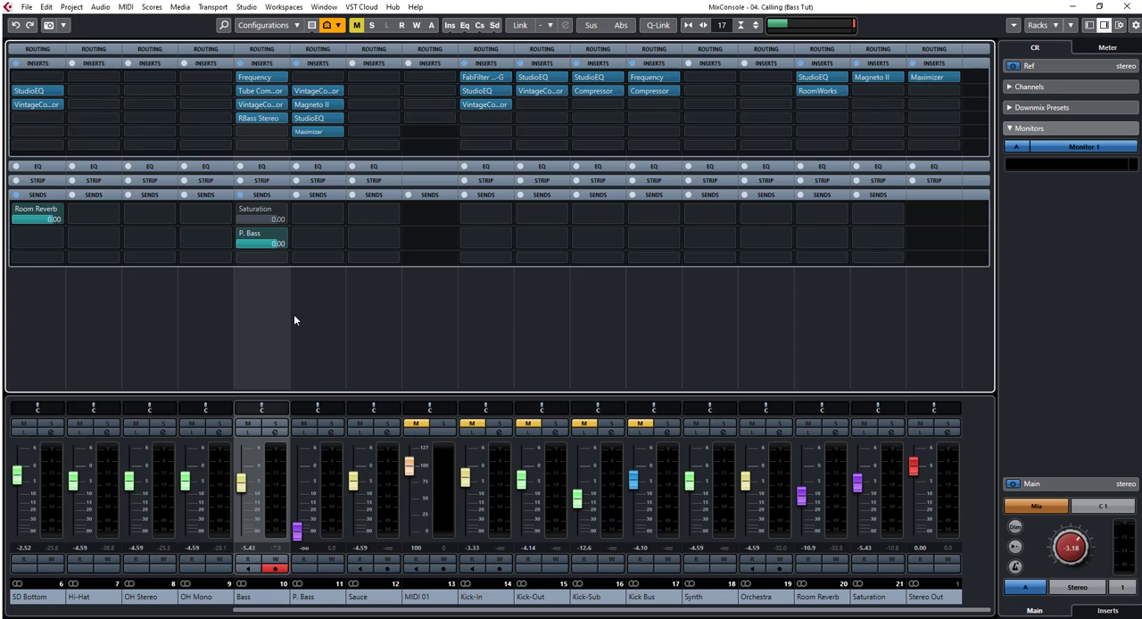
Step: Play the full mix and blend in the P. Bass channel by raising its fader to -11.6 dB
{"action": "key", "text": "space"}
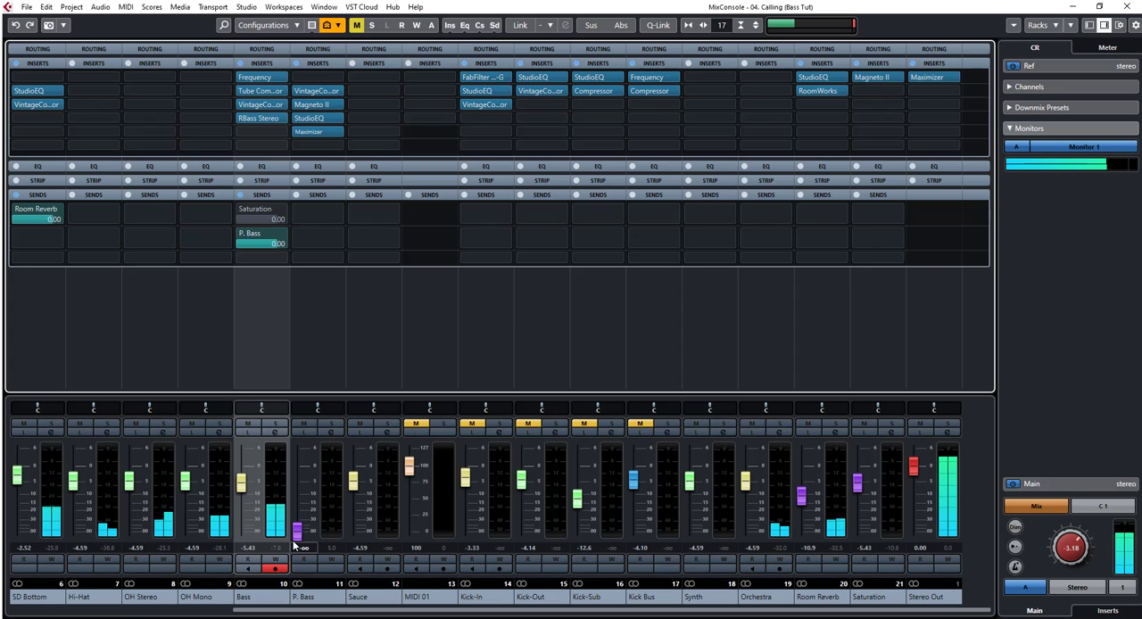
{"action": "left_click_drag", "start_coordinate": [296, 533], "coordinate": [297, 499]}
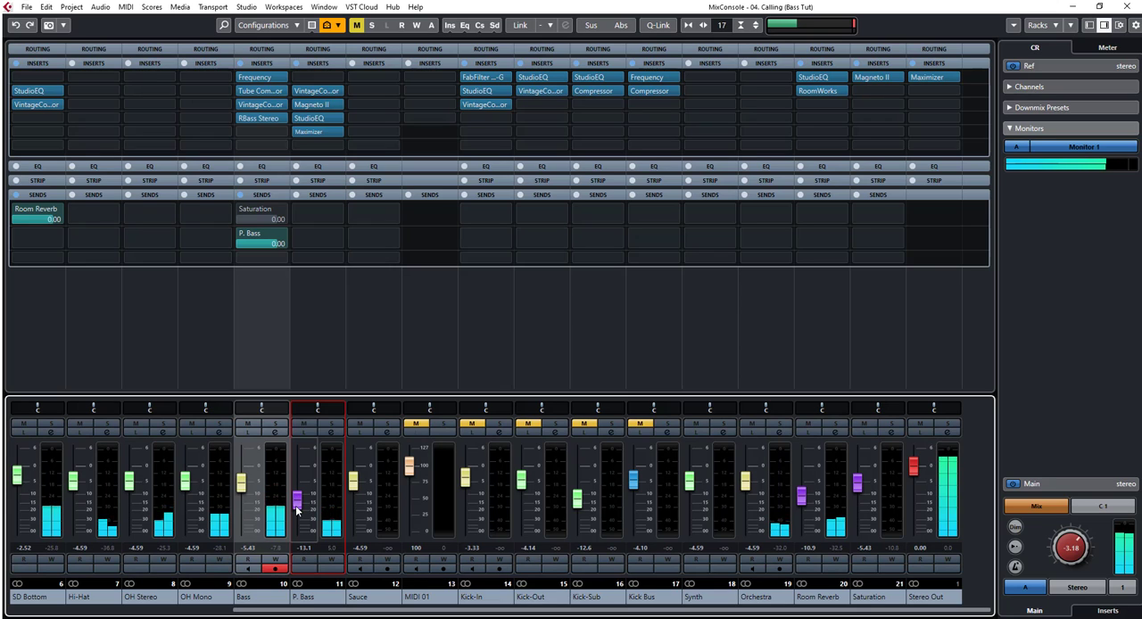
{"action": "mouse_move", "coordinate": [297, 505]}
{"action": "left_mouse_down"}
{"action": "mouse_move", "coordinate": [297, 482]}
{"action": "mouse_move", "coordinate": [297, 498]}
{"action": "left_mouse_up"}
Step: Monitor the mix in mono to adjust the P. Bass fader to -10.7 dB, and return monitoring to stereo
{"action": "left_click", "coordinate": [1063, 589]}
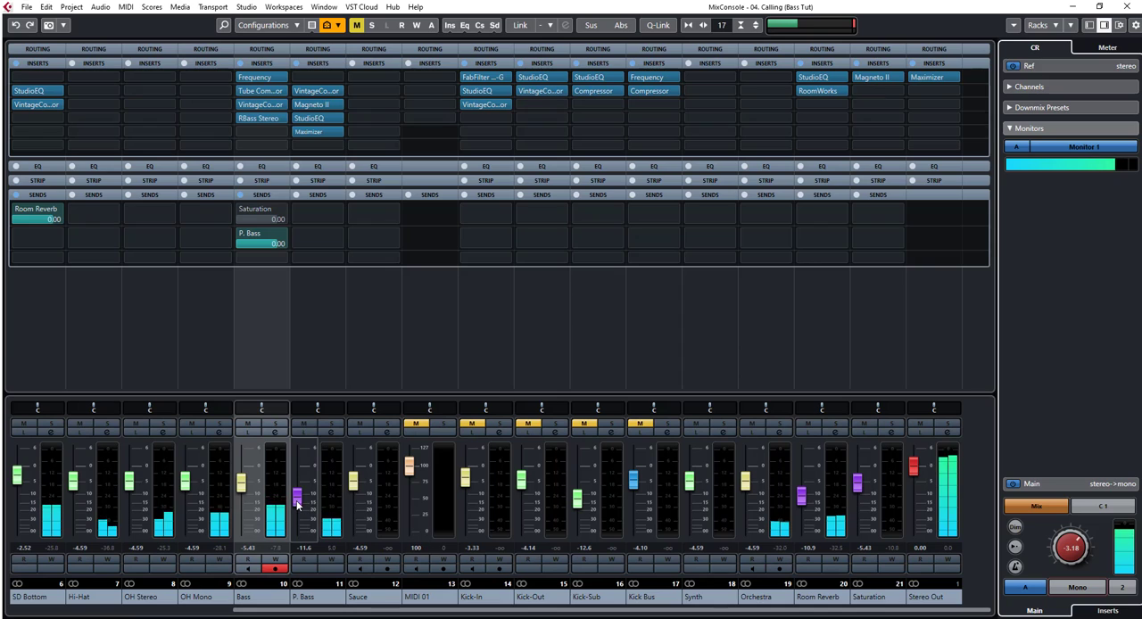
{"action": "mouse_move", "coordinate": [297, 496]}
{"action": "left_mouse_down"}
{"action": "mouse_move", "coordinate": [301, 481]}
{"action": "mouse_move", "coordinate": [301, 502]}
{"action": "left_mouse_up"}
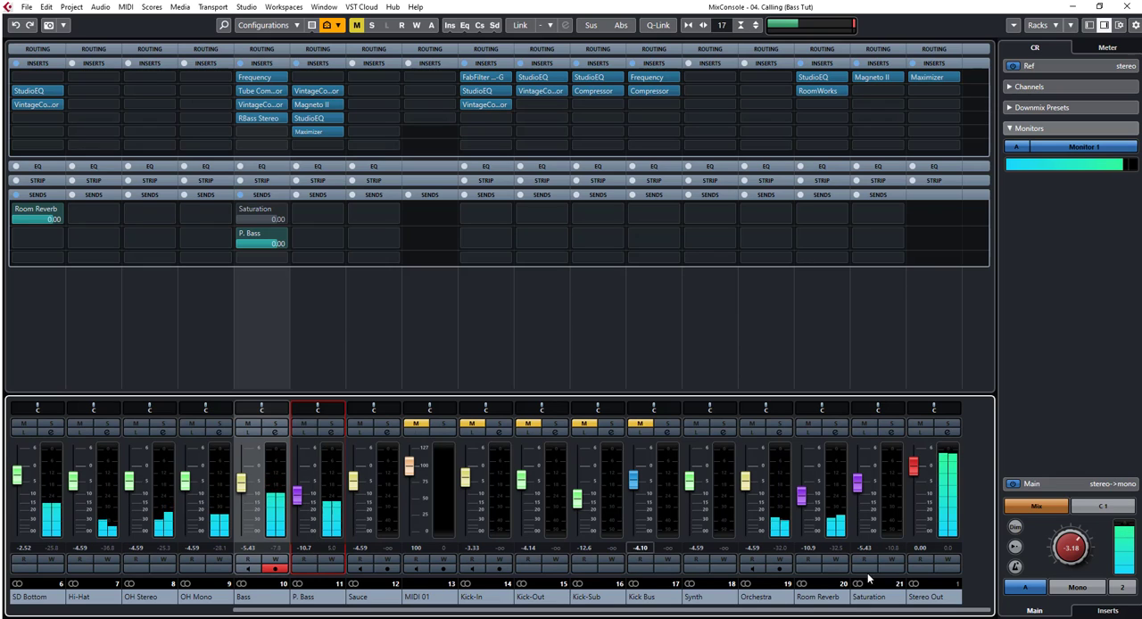
{"action": "left_click", "coordinate": [1079, 589]}
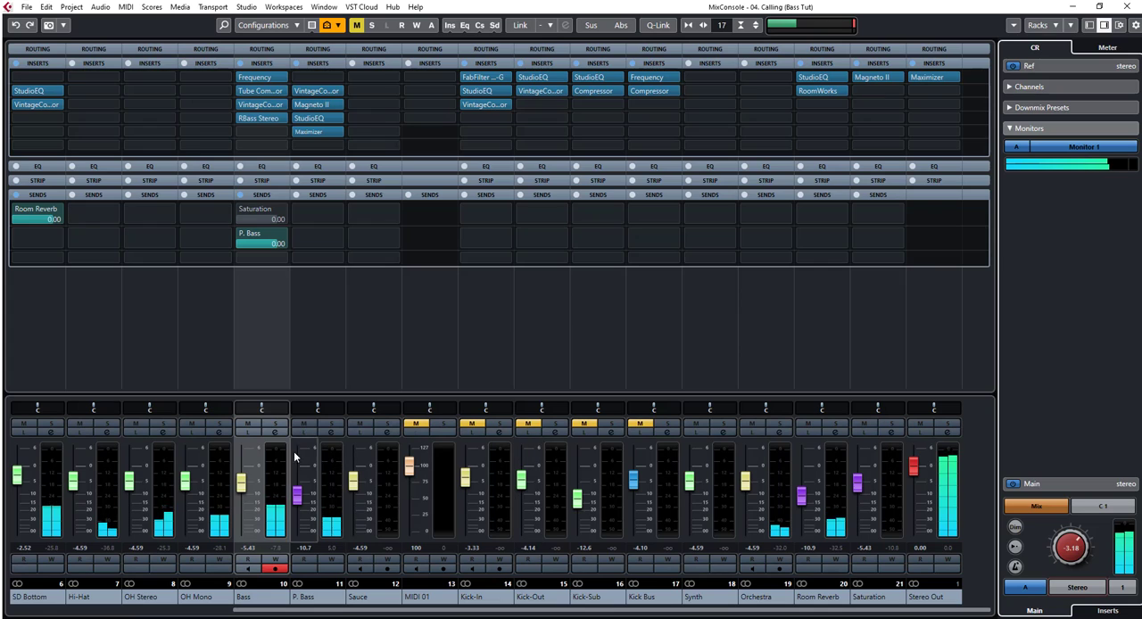
Step: Compare the mix with the P. Bass channel muted and unmuted during playback
{"action": "left_click", "coordinate": [304, 425]}
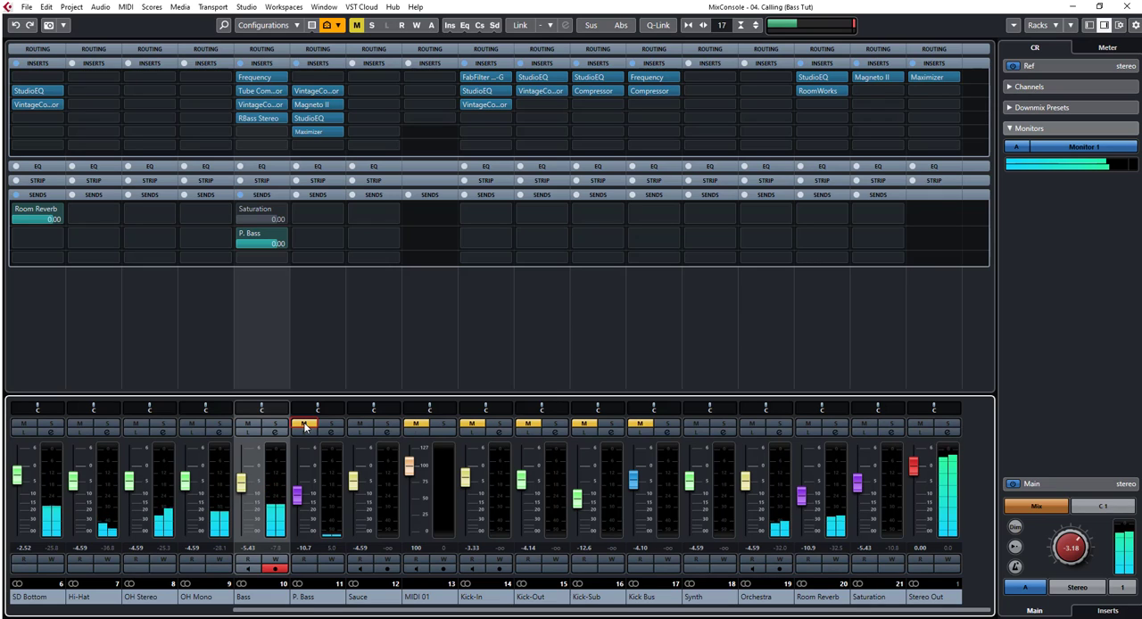
{"action": "left_click", "coordinate": [304, 425]}
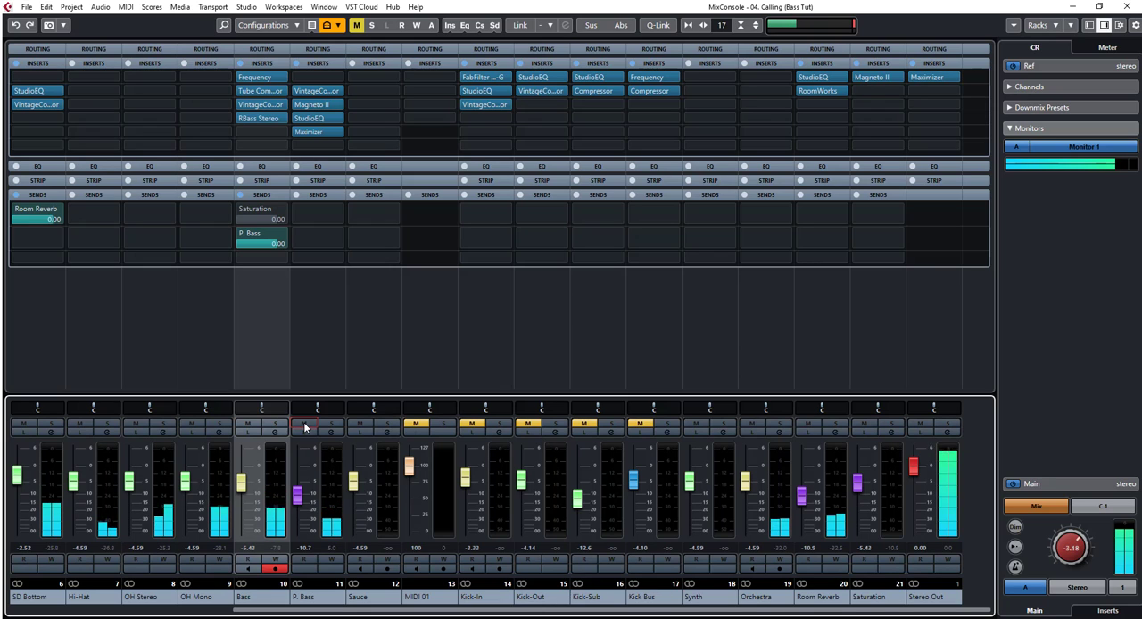
{"action": "left_click", "coordinate": [304, 425]}
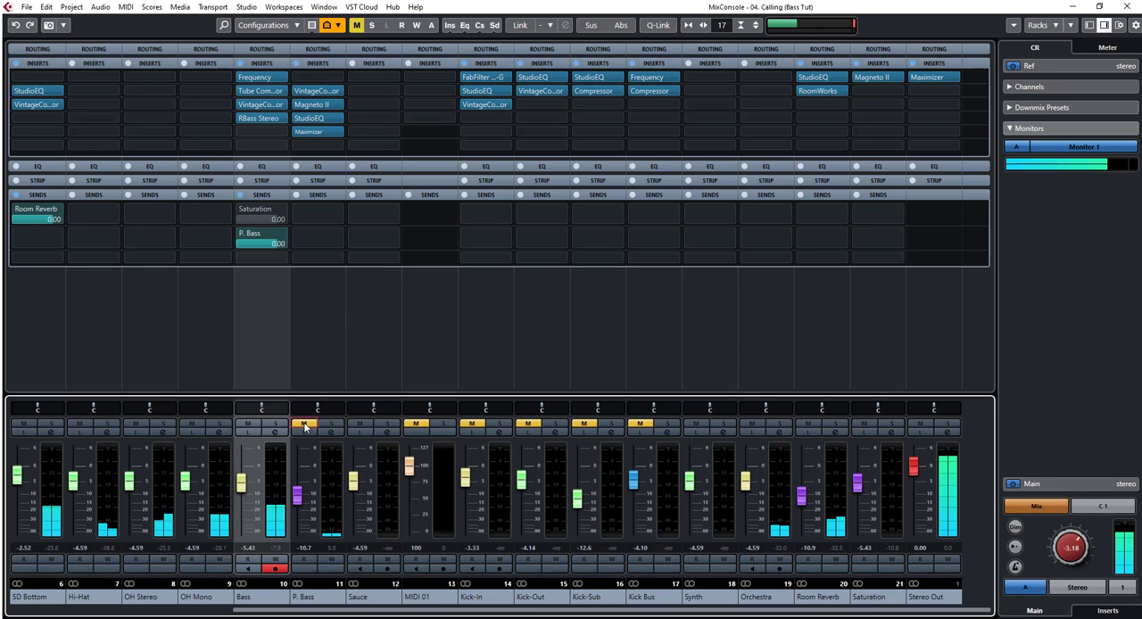
{"action": "left_click", "coordinate": [304, 425]}
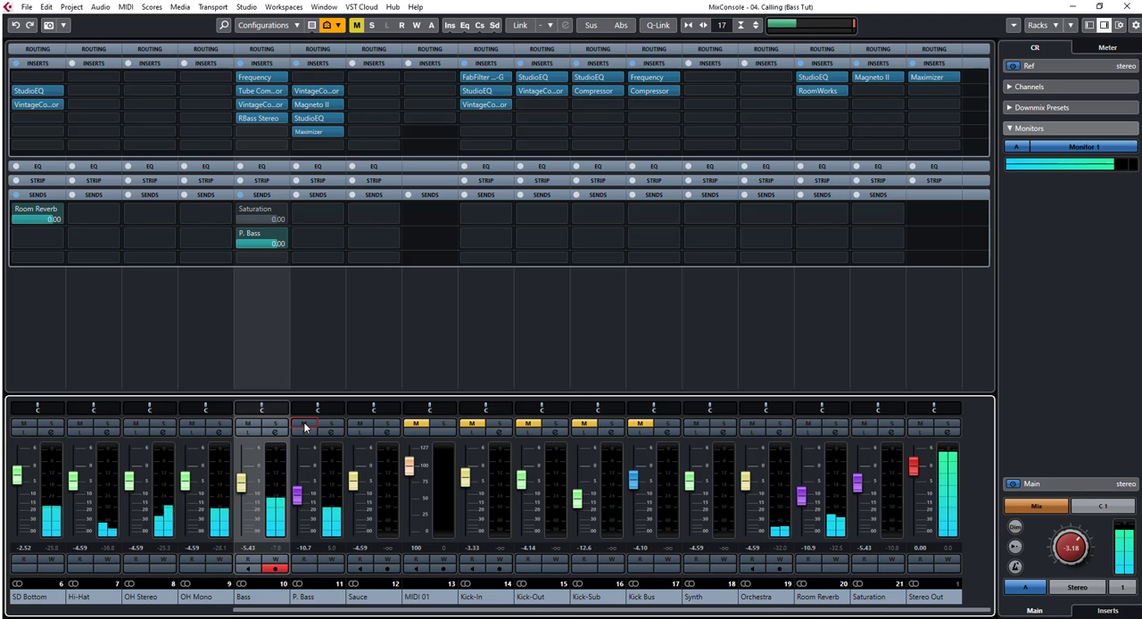